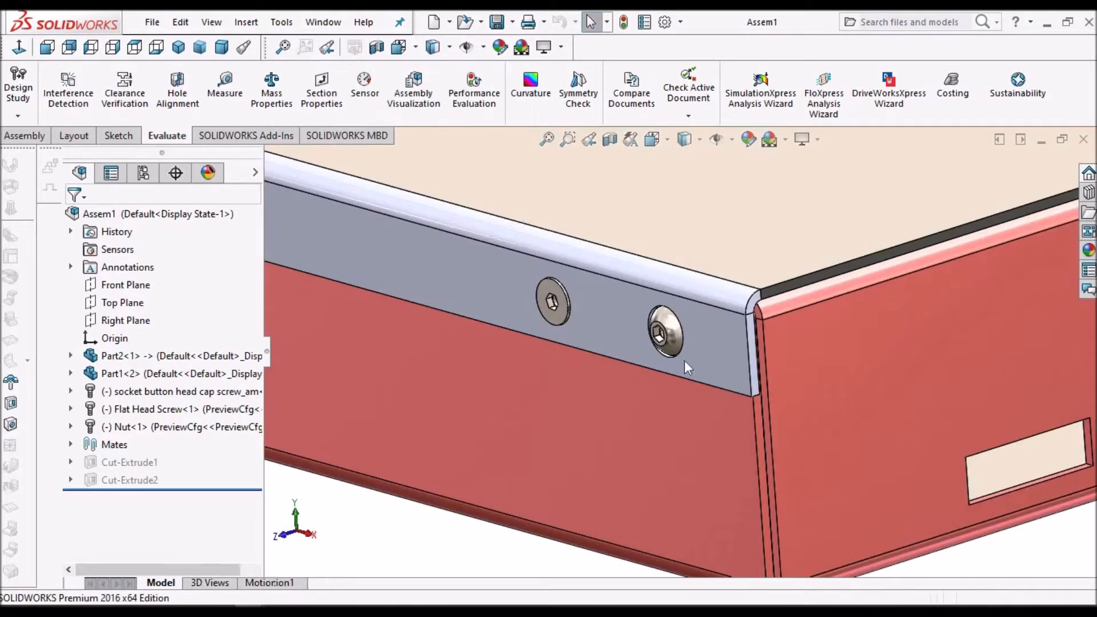
Examine the two screws on the enclosure assembly's flange and the counterbore and countersink holes in the Sheet Metal part.
{"action": "scroll", "coordinate": [682, 368], "scroll_direction": "down", "scroll_amount": 5}
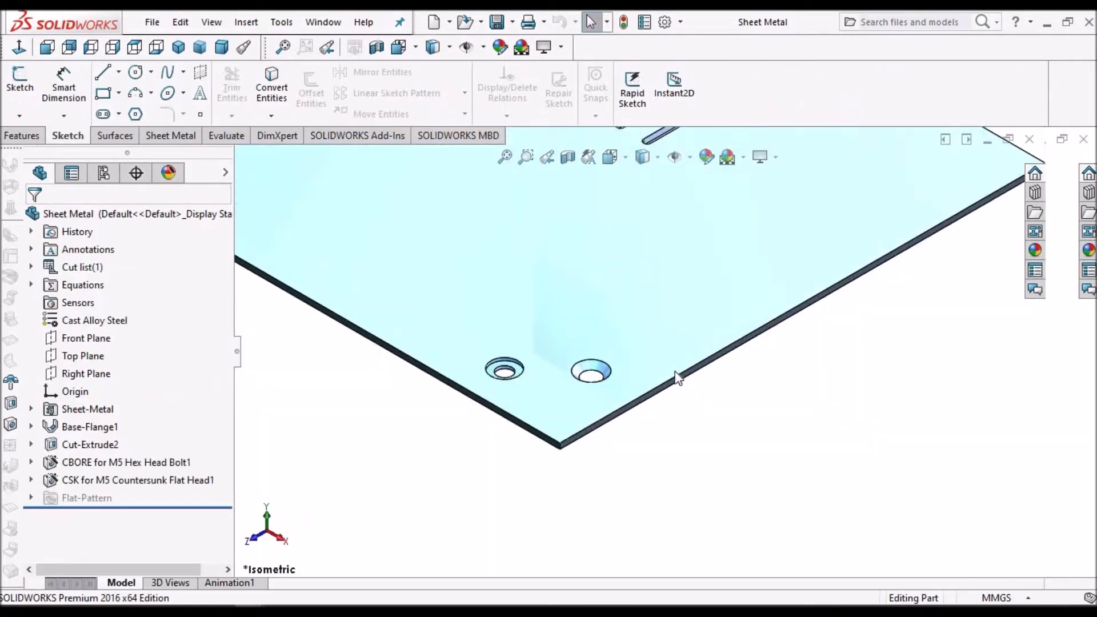
{"action": "scroll", "coordinate": [553, 387], "scroll_direction": "down", "scroll_amount": 1}
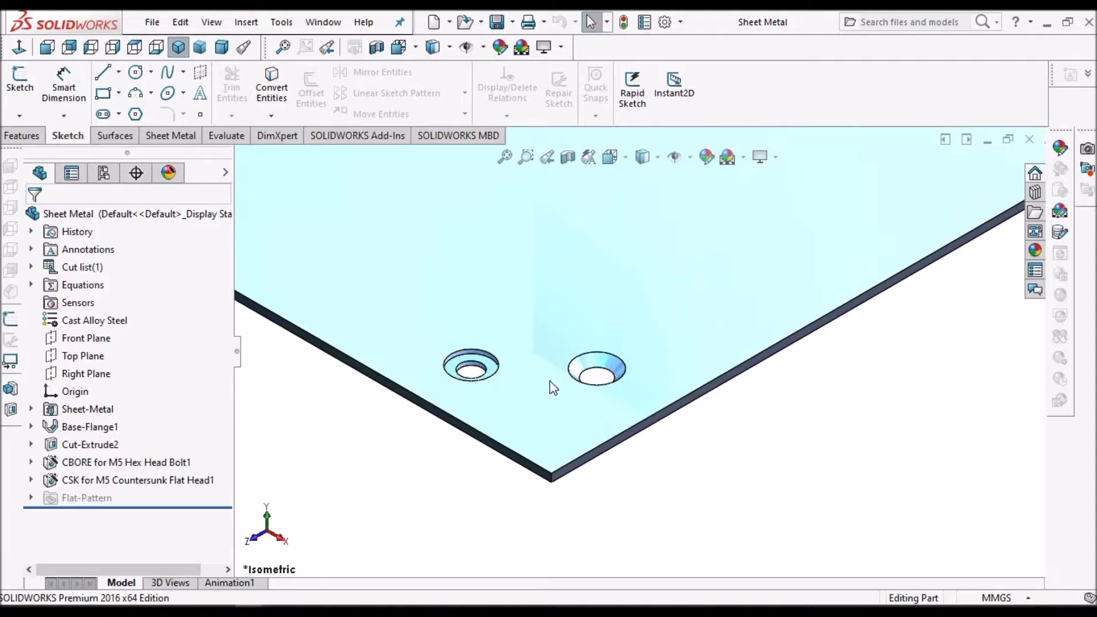
{"action": "scroll", "coordinate": [634, 351], "scroll_direction": "up", "scroll_amount": 2}
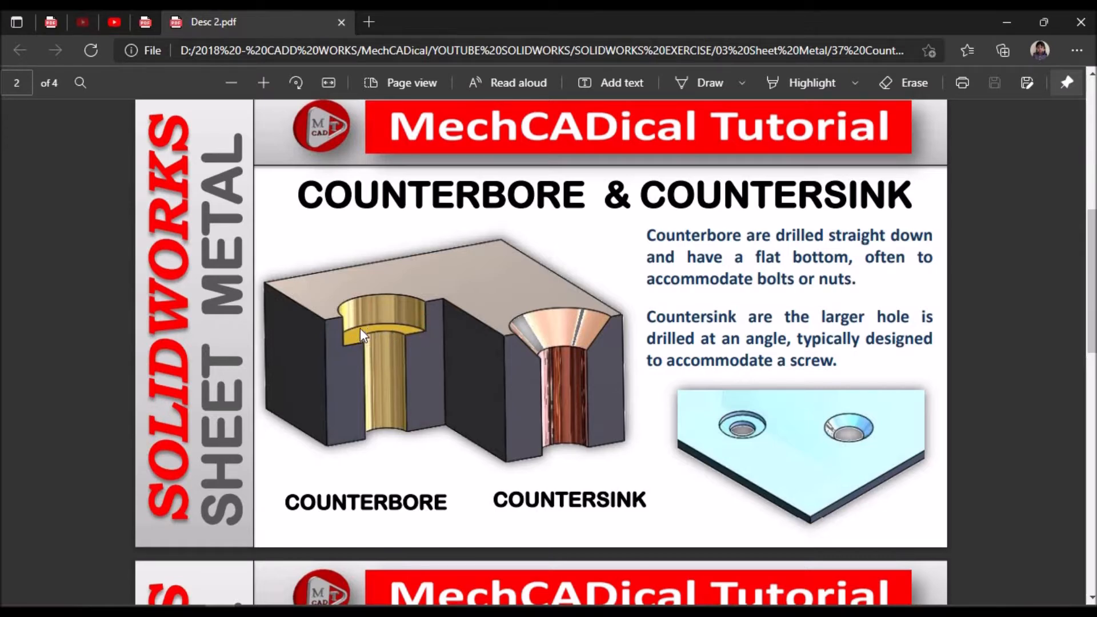
Read through the counterbore and countersink pages of Desc 2.pdf, including the fastening and assembly illustrations.
{"action": "scroll", "coordinate": [424, 397], "scroll_direction": "up", "scroll_amount": 5}
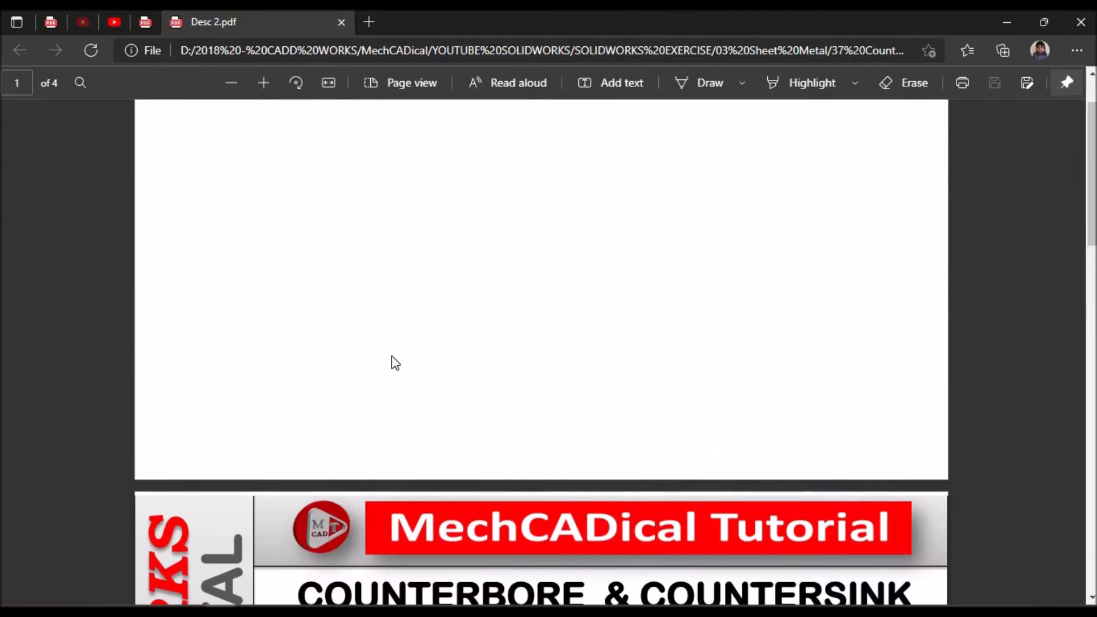
{"action": "scroll", "coordinate": [404, 529], "scroll_direction": "down", "scroll_amount": 5}
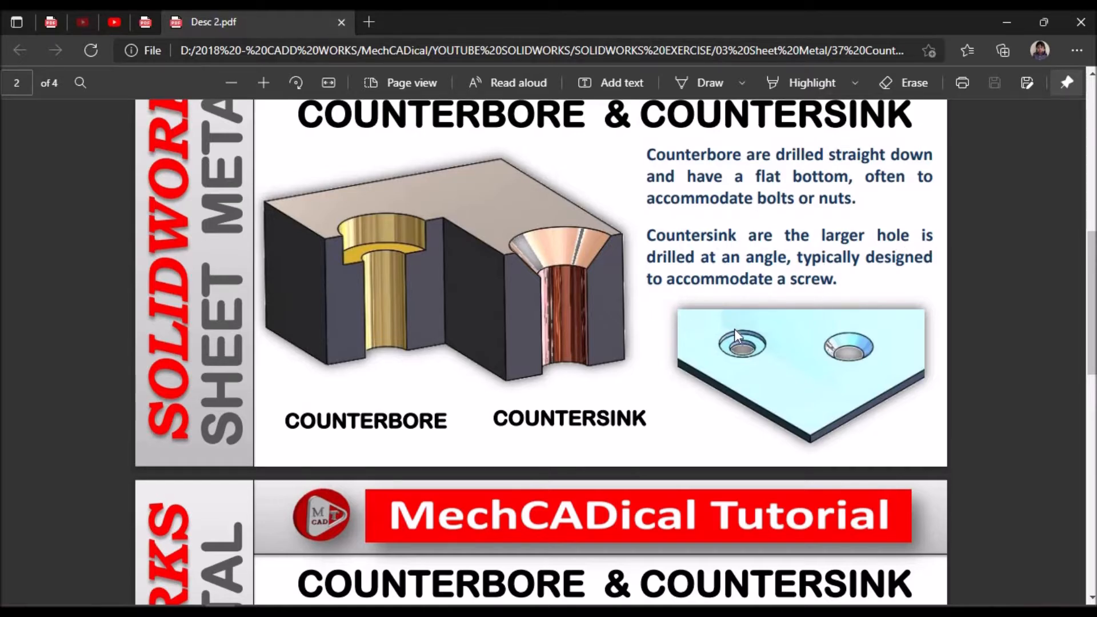
{"action": "scroll", "coordinate": [740, 335], "scroll_direction": "up", "scroll_amount": 5}
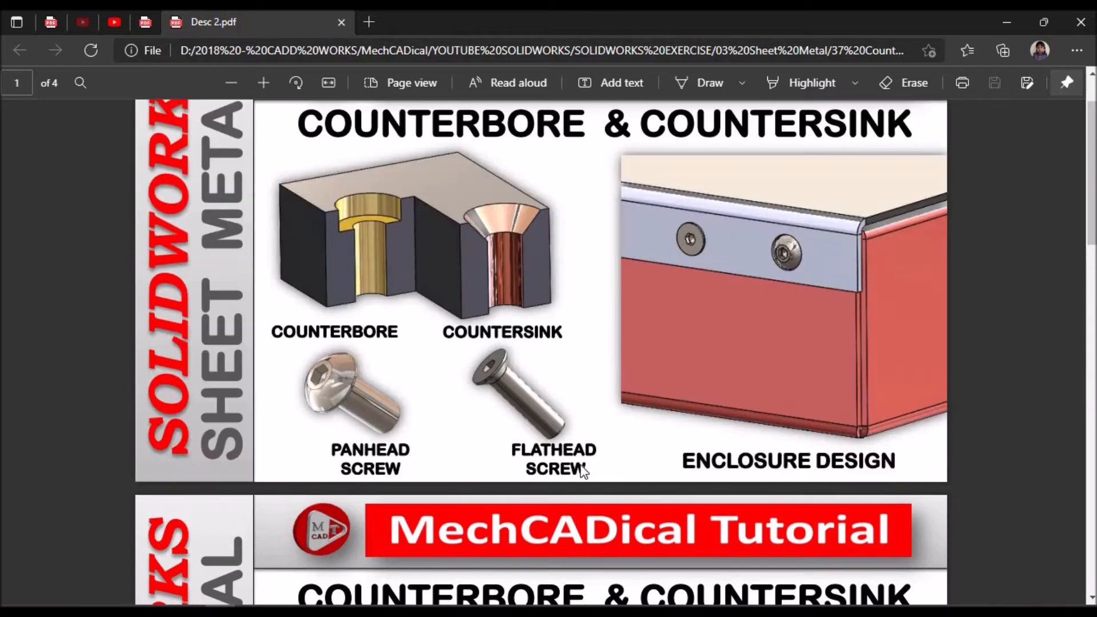
{"action": "scroll", "coordinate": [581, 466], "scroll_direction": "down", "scroll_amount": 10}
{"action": "scroll", "coordinate": [324, 552], "scroll_direction": "down", "scroll_amount": 3}
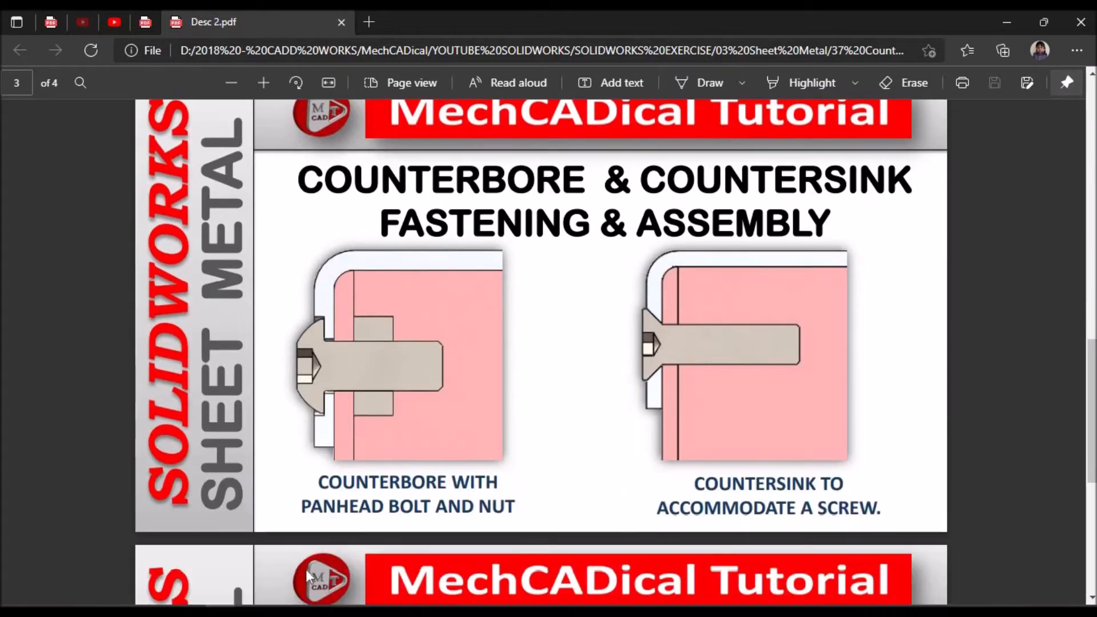
Switch to the SOLIDWORKS assembly Assem1 and examine how the flat head and button head screws sit in the enclosure's flange.
{"action": "mouse_move", "coordinate": [221, 612]}
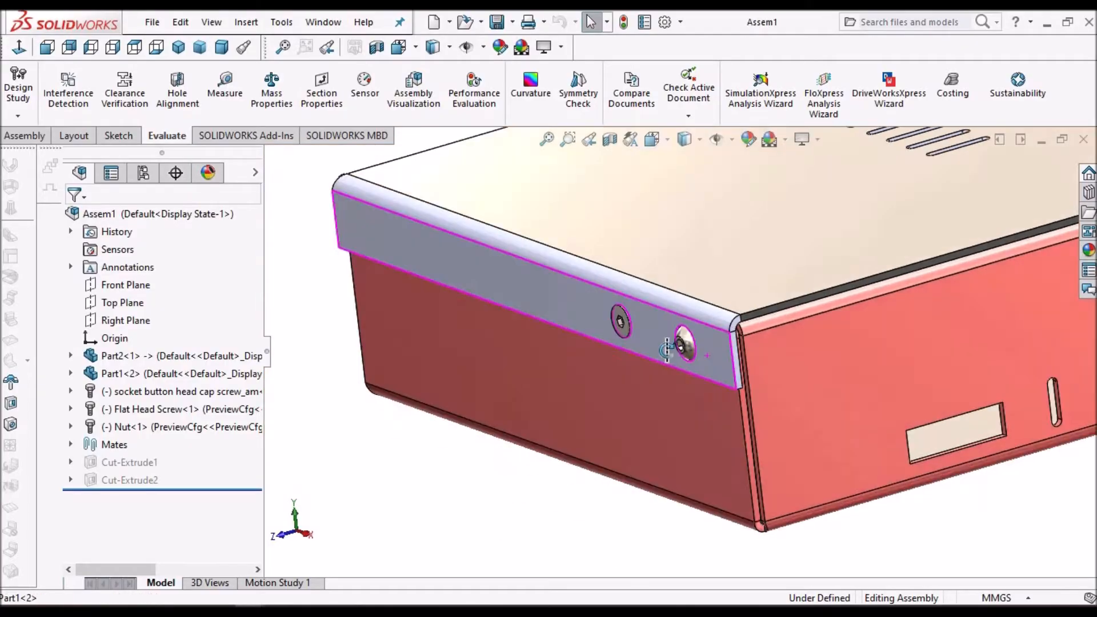
{"action": "middle_click_drag", "start_coordinate": [666, 350], "coordinate": [738, 341]}
{"action": "scroll", "coordinate": [748, 324], "scroll_direction": "down", "scroll_amount": 1}
{"action": "scroll", "coordinate": [704, 337], "scroll_direction": "down", "scroll_amount": 2}
{"action": "scroll", "coordinate": [704, 337], "scroll_direction": "down", "scroll_amount": 2}
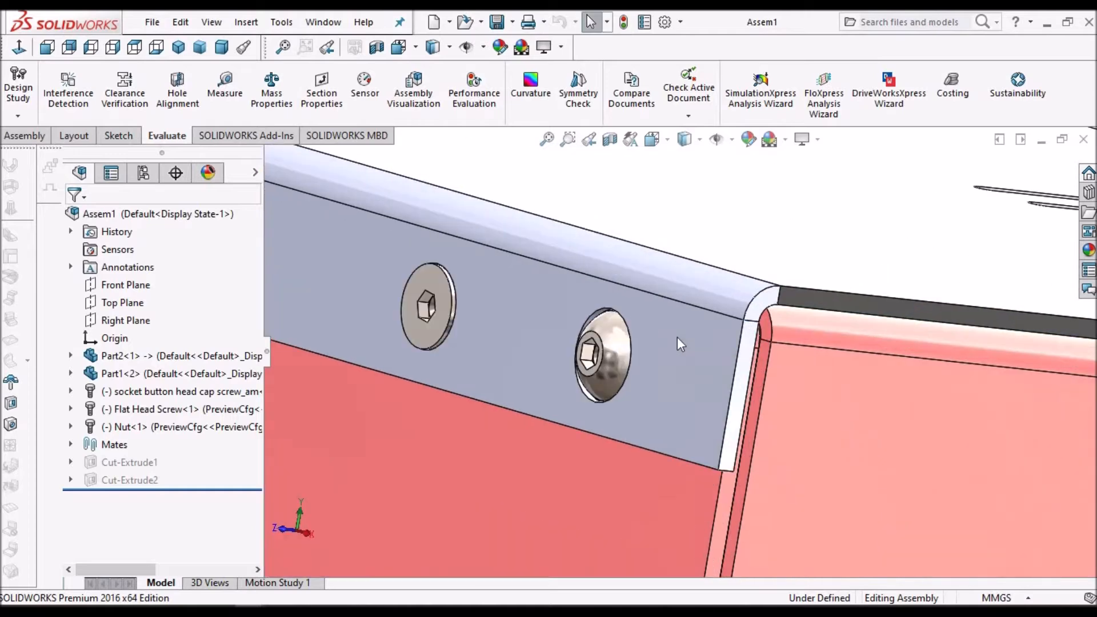
{"action": "scroll", "coordinate": [654, 340], "scroll_direction": "down", "scroll_amount": 2}
{"action": "mouse_move", "coordinate": [385, 302]}
{"action": "middle_mouse_down"}
{"action": "mouse_move", "coordinate": [427, 323]}
{"action": "mouse_move", "coordinate": [464, 289]}
{"action": "middle_mouse_up"}
{"action": "left_click", "coordinate": [456, 300]}
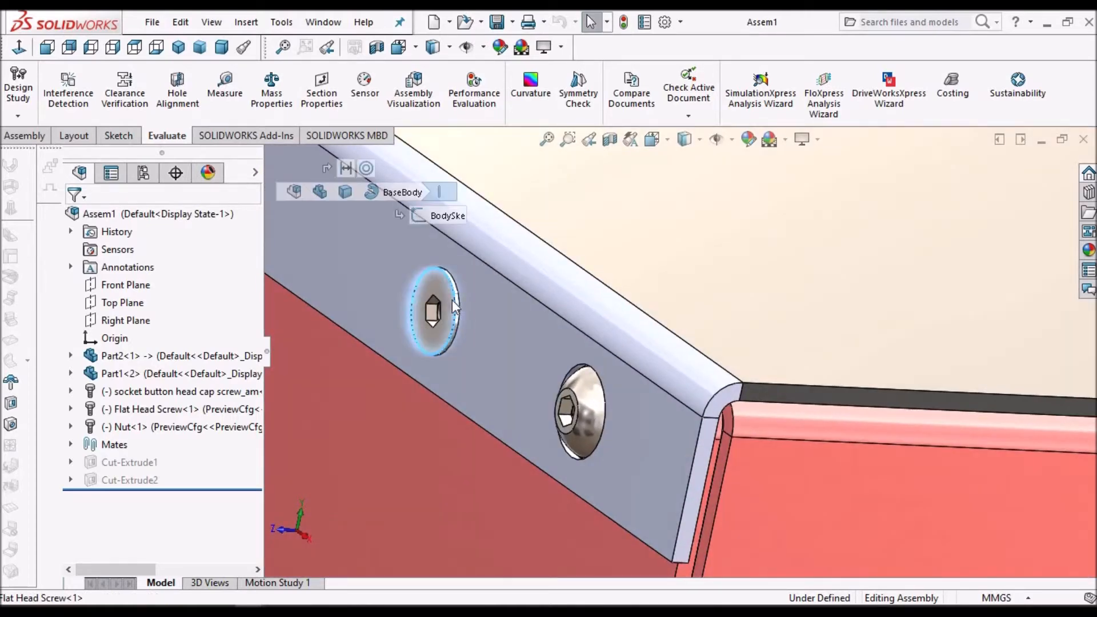
{"action": "left_click", "coordinate": [588, 405]}
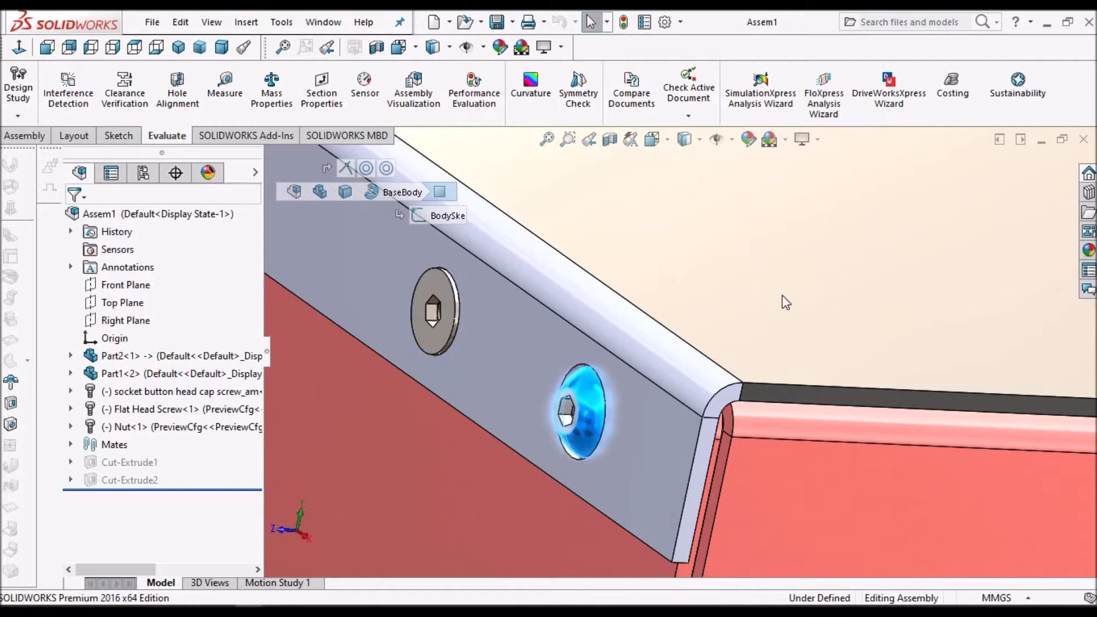
{"action": "scroll", "coordinate": [629, 349], "scroll_direction": "up", "scroll_amount": 3}
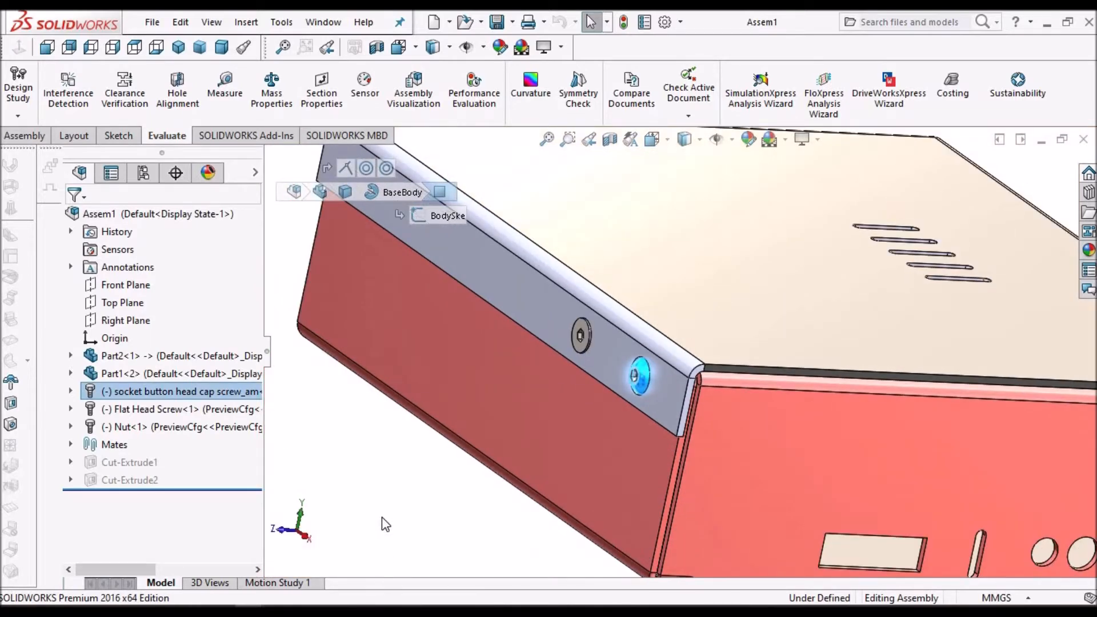
{"action": "key", "text": "Escape"}
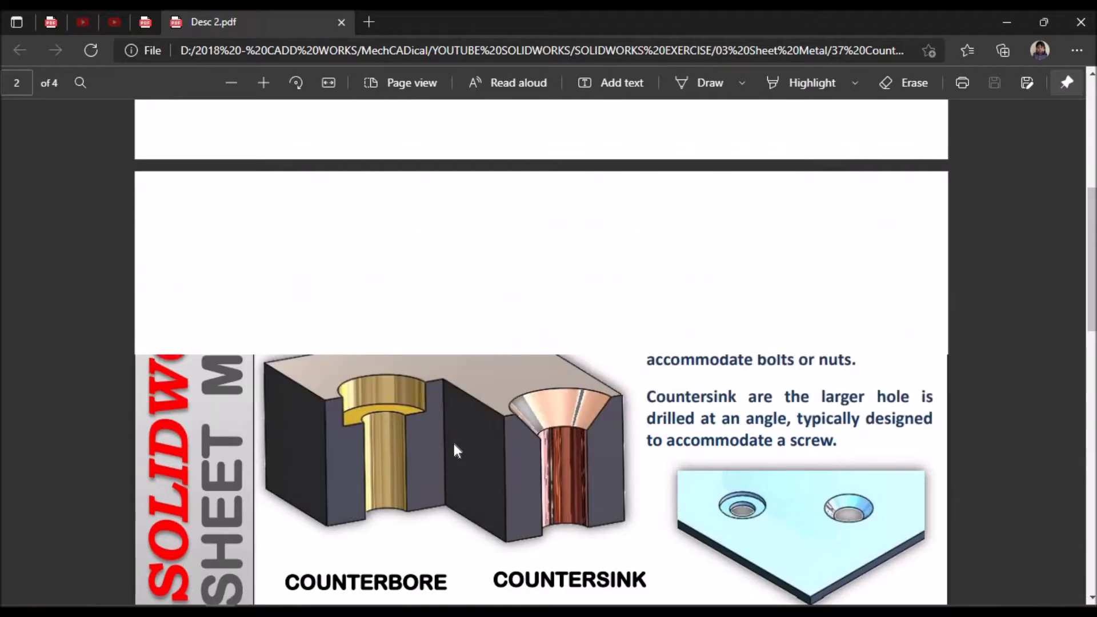
Switch back to Desc 2.pdf and review the counterbore and countersink definitions with the sheet metal example.
{"action": "scroll", "coordinate": [454, 444], "scroll_direction": "up", "scroll_amount": 1}
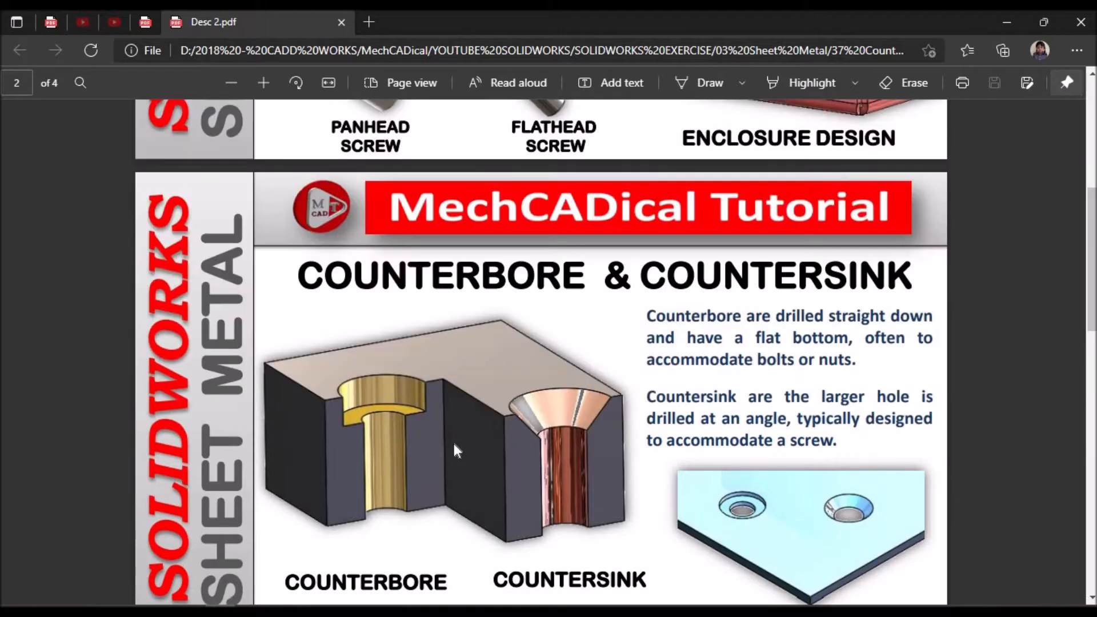
{"action": "scroll", "coordinate": [454, 444], "scroll_direction": "down", "scroll_amount": 3}
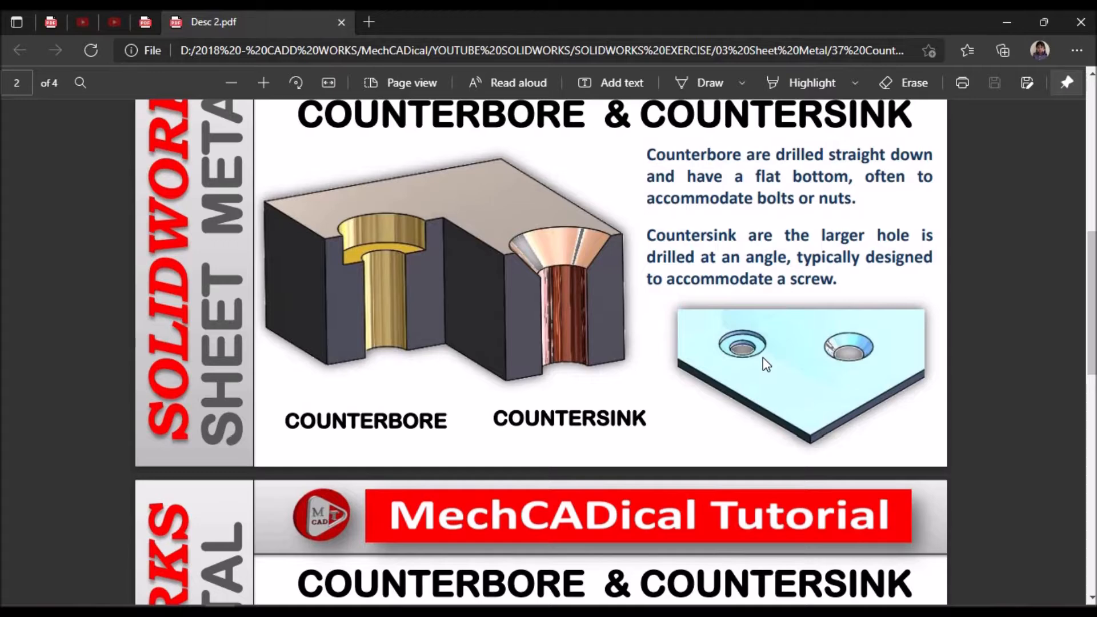
{"action": "scroll", "coordinate": [763, 358], "scroll_direction": "up", "scroll_amount": 1}
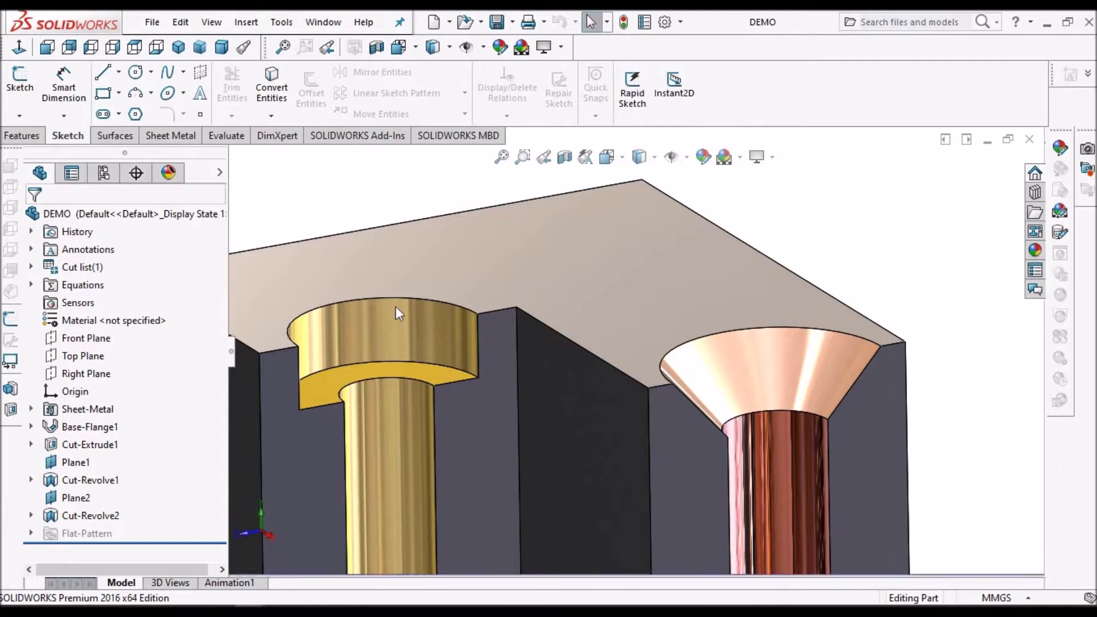
Switch from the DEMO part to the open Sheet Metal part and look at its two corner holes.
{"action": "left_click", "coordinate": [331, 23]}
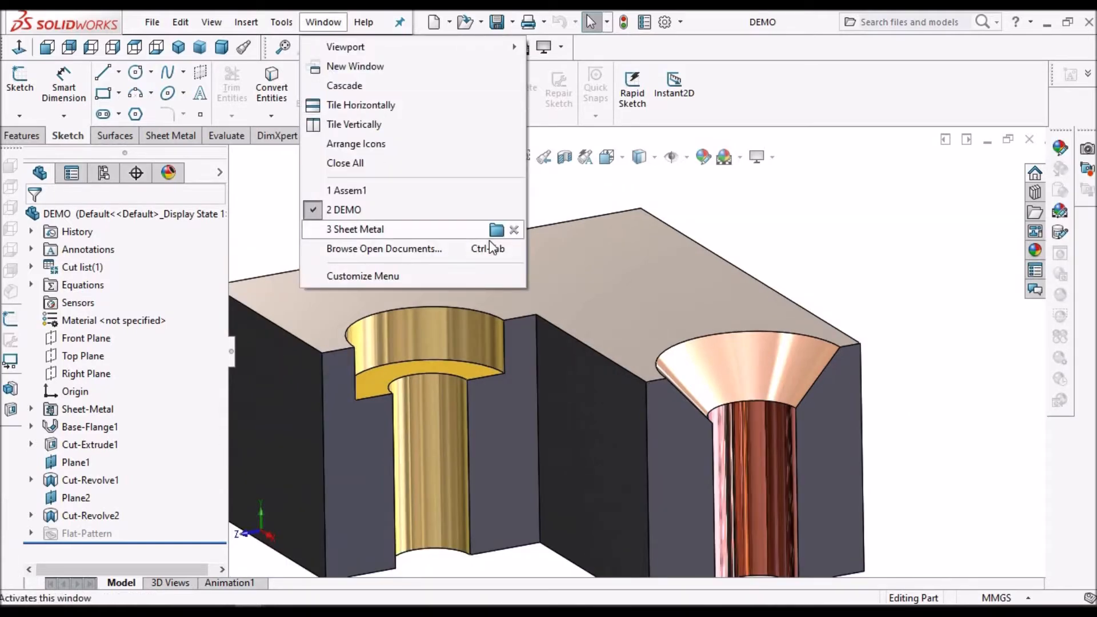
{"action": "left_click", "coordinate": [574, 275]}
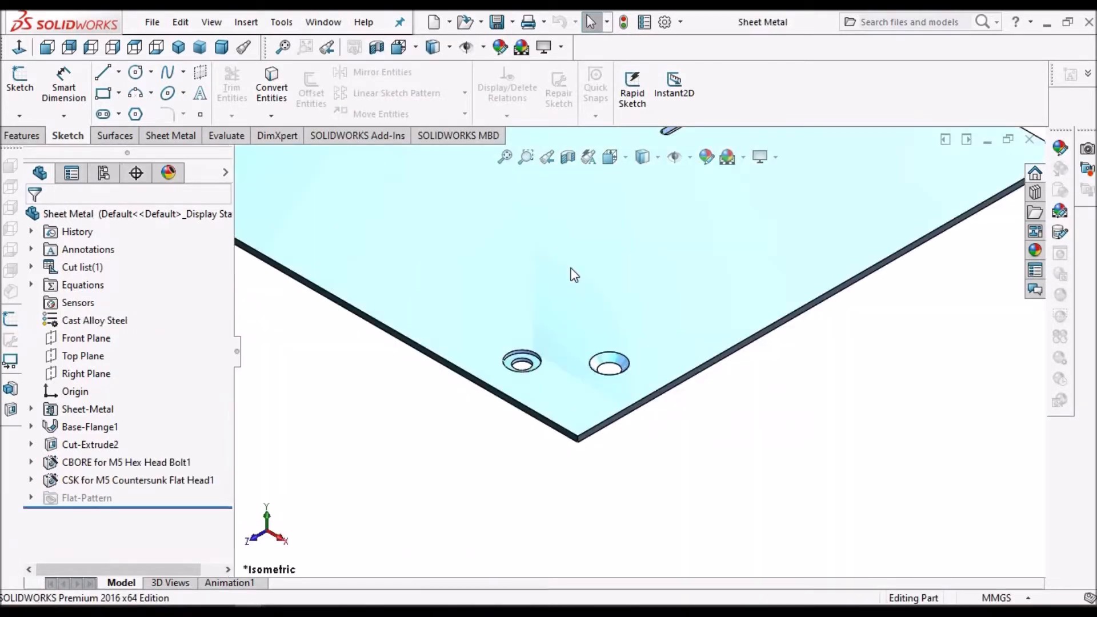
{"action": "scroll", "coordinate": [647, 273], "scroll_direction": "down", "scroll_amount": 1}
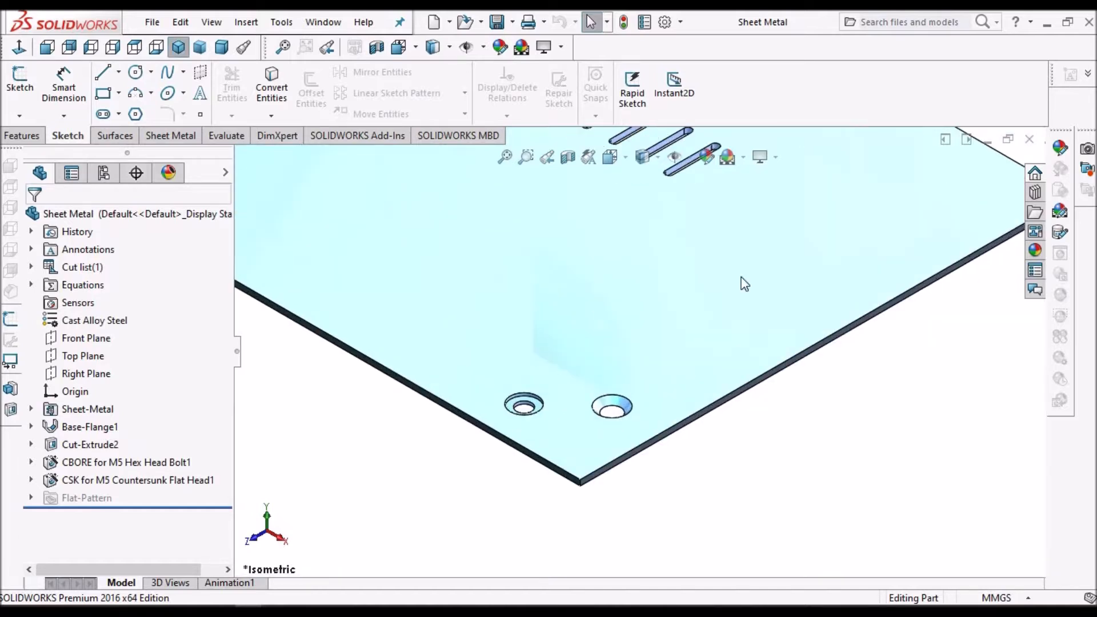
{"action": "left_click", "coordinate": [173, 141]}
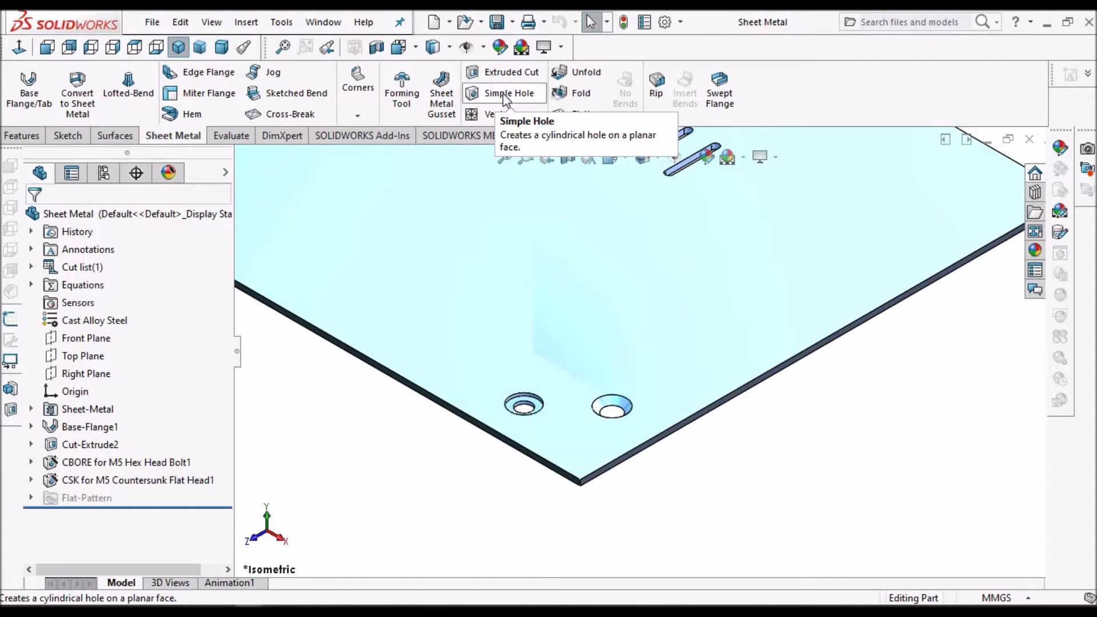
{"action": "scroll", "coordinate": [540, 430], "scroll_direction": "down", "scroll_amount": 3}
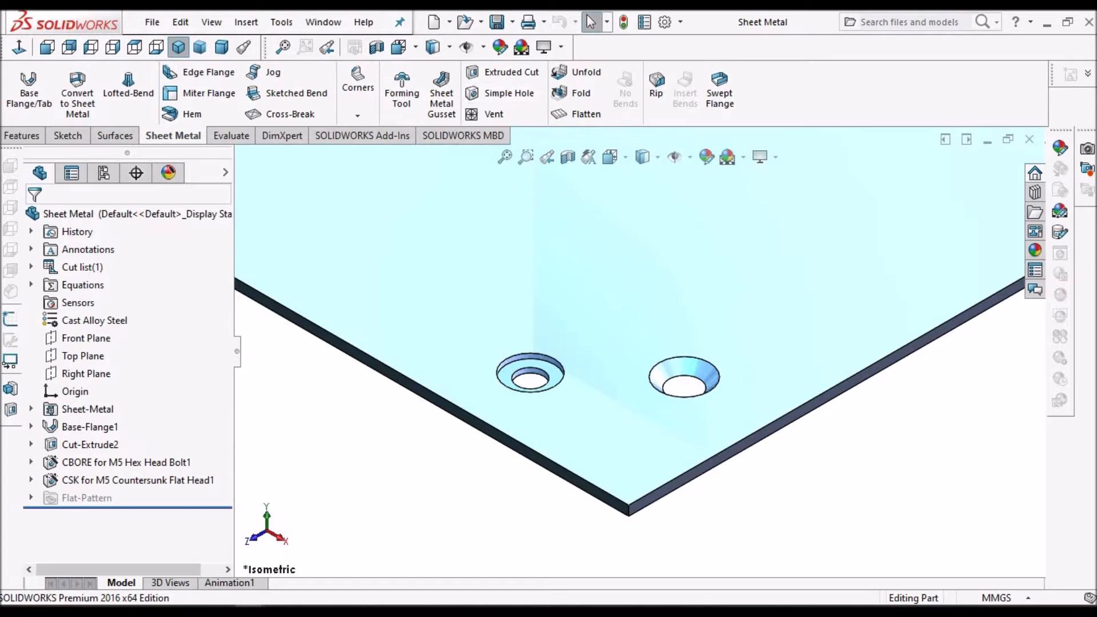
Start a Hole Wizard feature with the counterbore hole type and review its M5 hex bolt specification.
{"action": "left_click", "coordinate": [21, 137]}
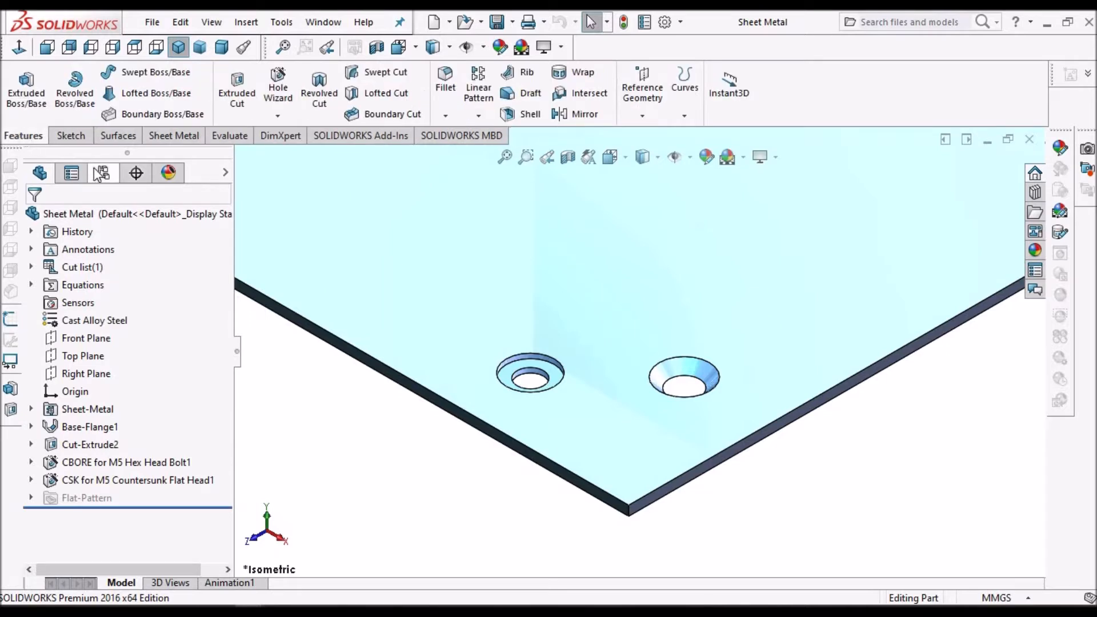
{"action": "left_click", "coordinate": [278, 97]}
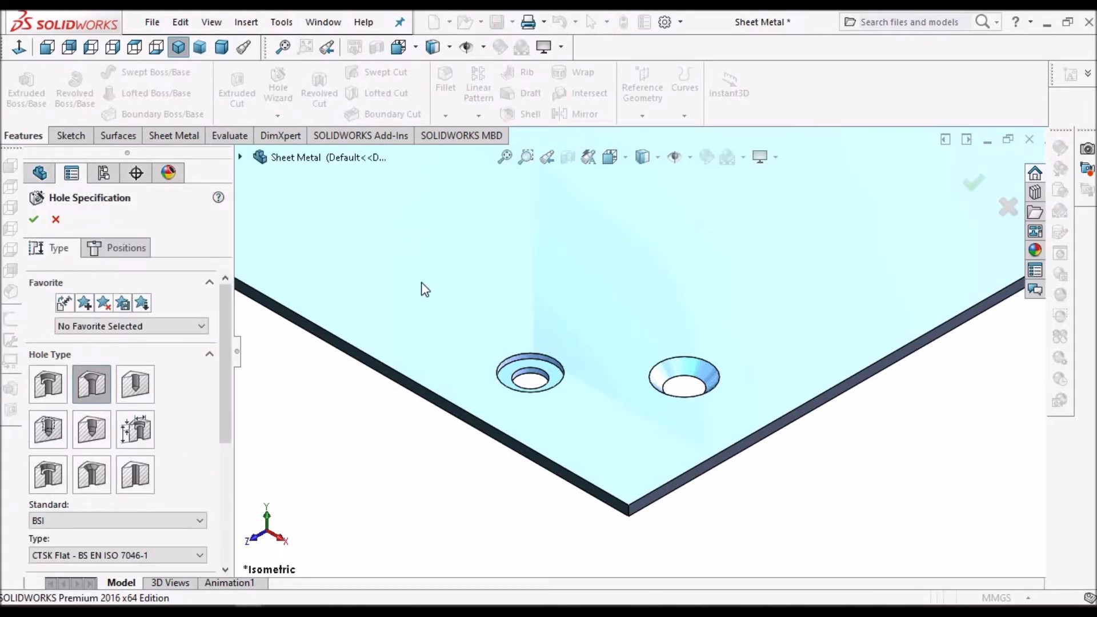
{"action": "scroll", "coordinate": [421, 284], "scroll_direction": "up", "scroll_amount": 3}
{"action": "left_click", "coordinate": [48, 390]}
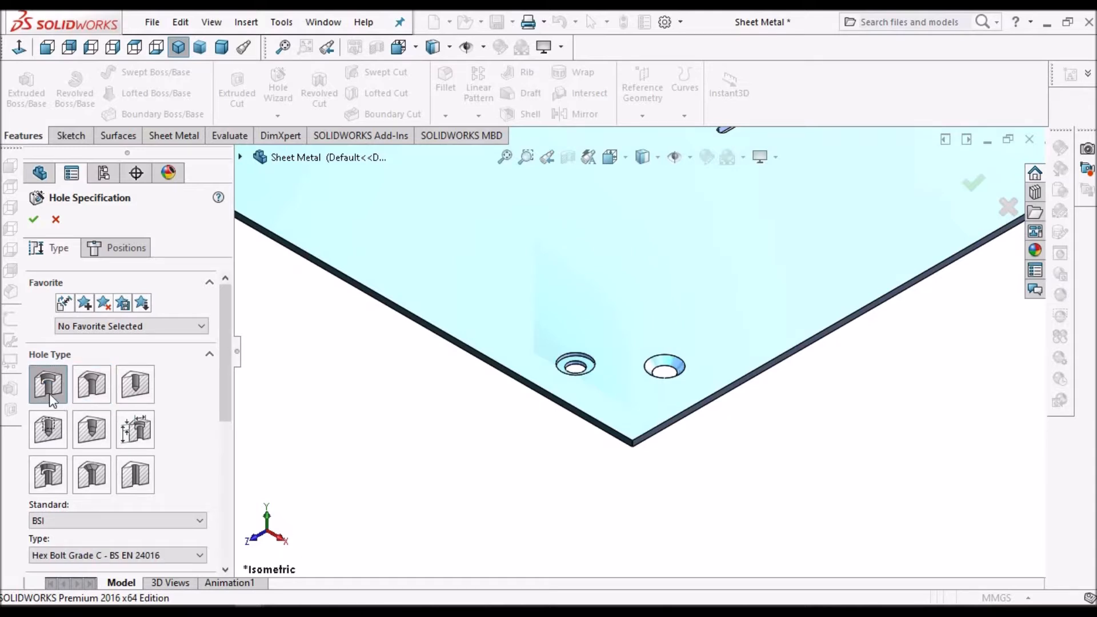
{"action": "left_click_drag", "start_coordinate": [231, 419], "coordinate": [238, 529]}
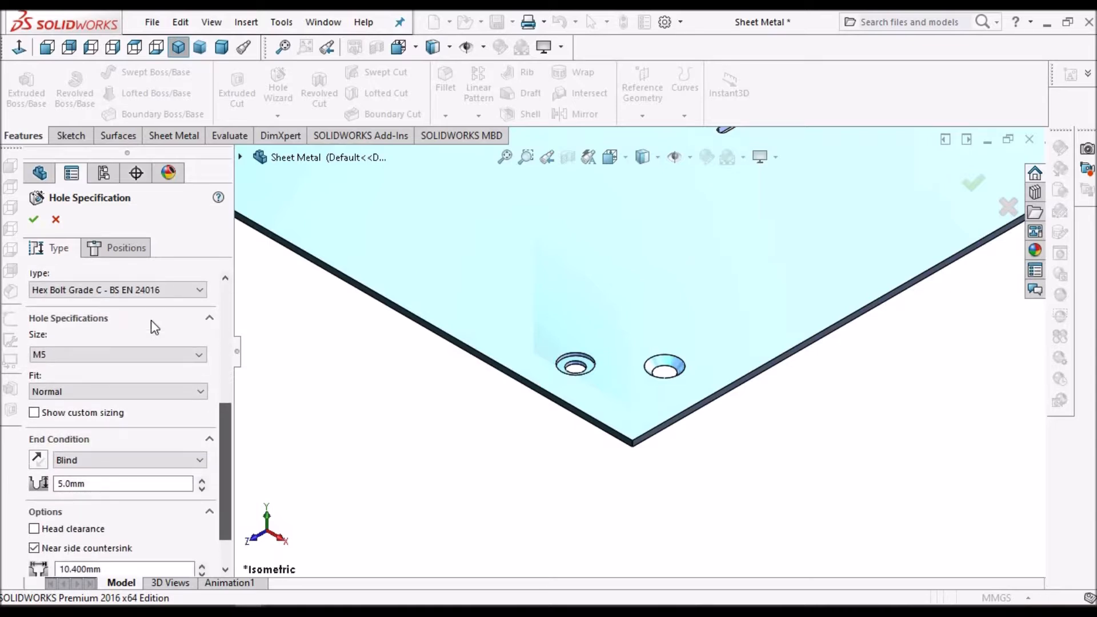
Place one counterbore hole on the sheet's top face, just inward of the two existing corner holes.
{"action": "left_click", "coordinate": [120, 248]}
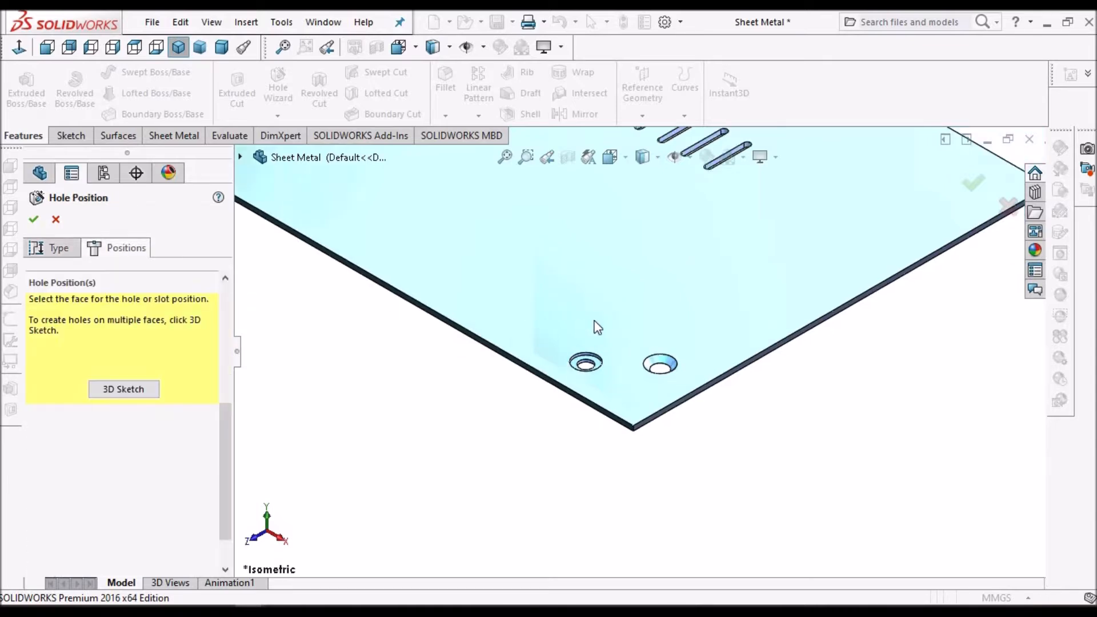
{"action": "left_click", "coordinate": [589, 318]}
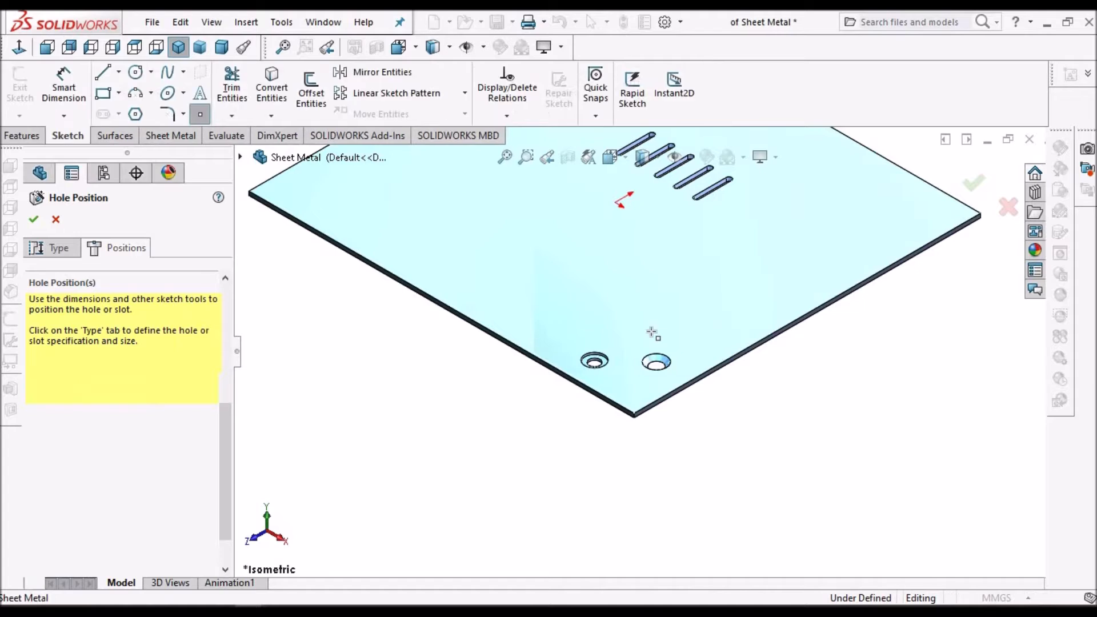
{"action": "left_click", "coordinate": [561, 306]}
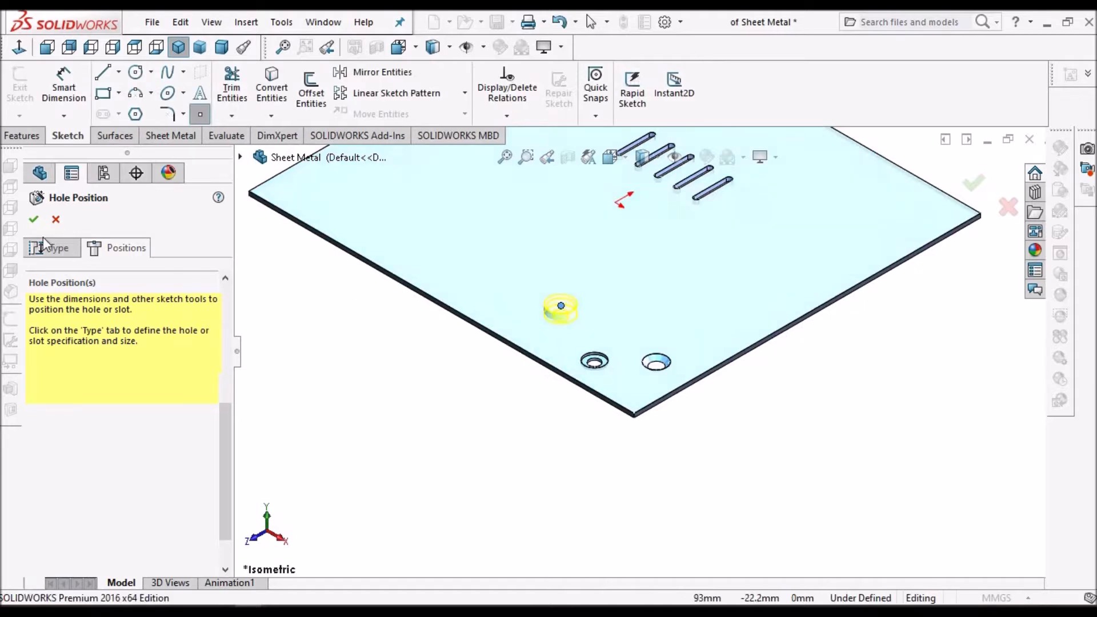
Enable custom sizing for the M5 counterbore hole and set the counterbore diameter to 10 mm.
{"action": "left_click", "coordinate": [55, 247]}
{"action": "scroll", "coordinate": [119, 471], "scroll_direction": "down", "scroll_amount": 6}
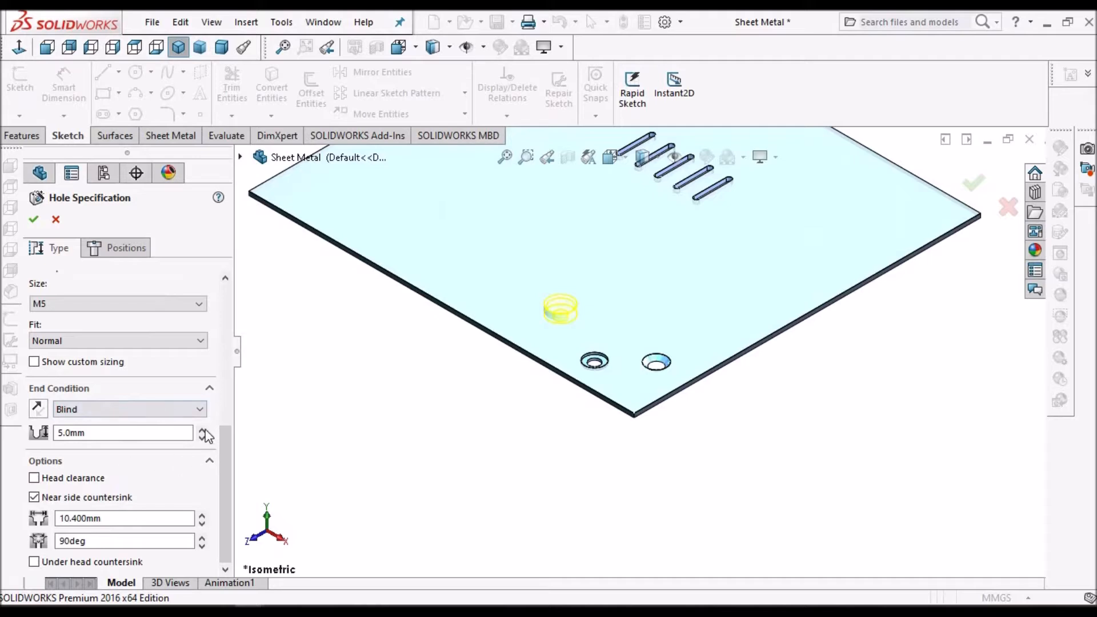
{"action": "scroll", "coordinate": [210, 437], "scroll_direction": "up", "scroll_amount": 3}
{"action": "left_click", "coordinate": [34, 417]}
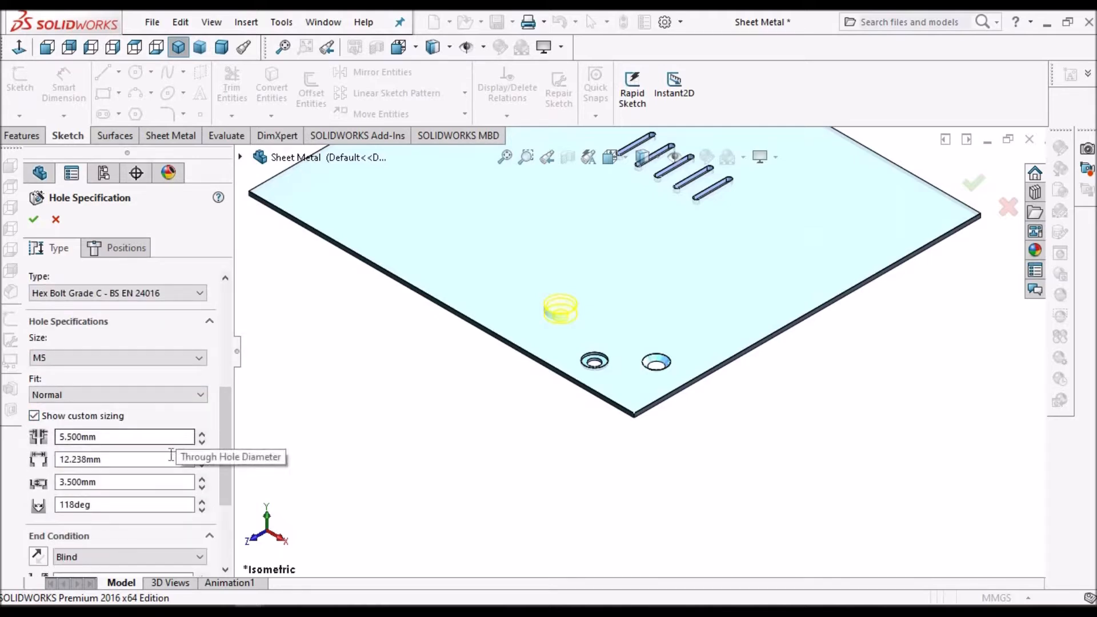
{"action": "left_click", "coordinate": [111, 436]}
{"action": "double_click", "coordinate": [112, 436]}
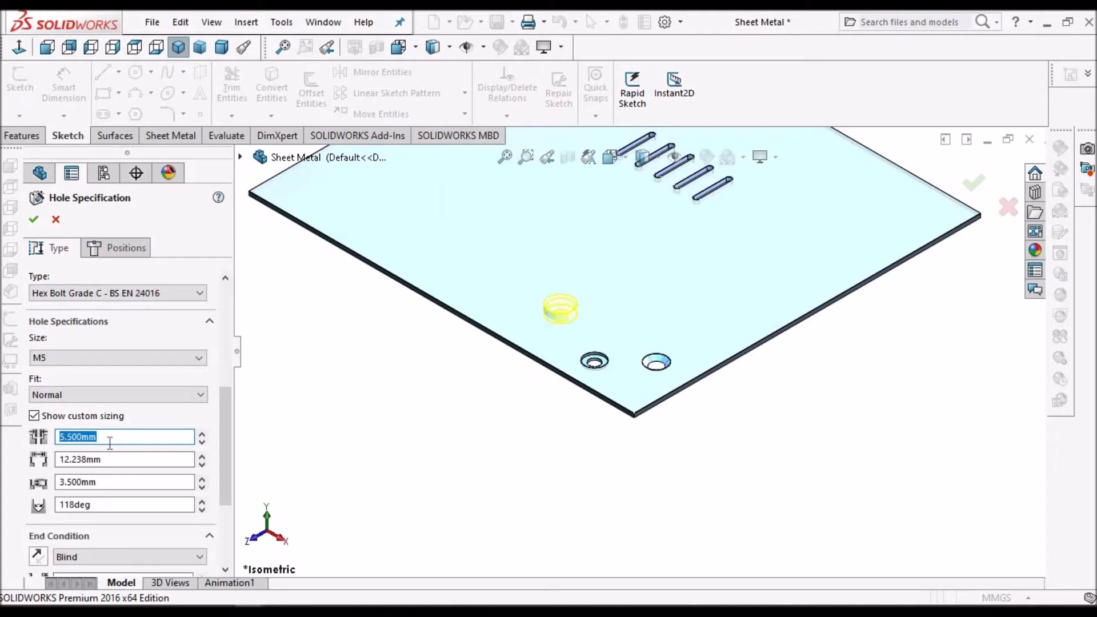
{"action": "double_click", "coordinate": [113, 460]}
{"action": "type", "text": "1"}
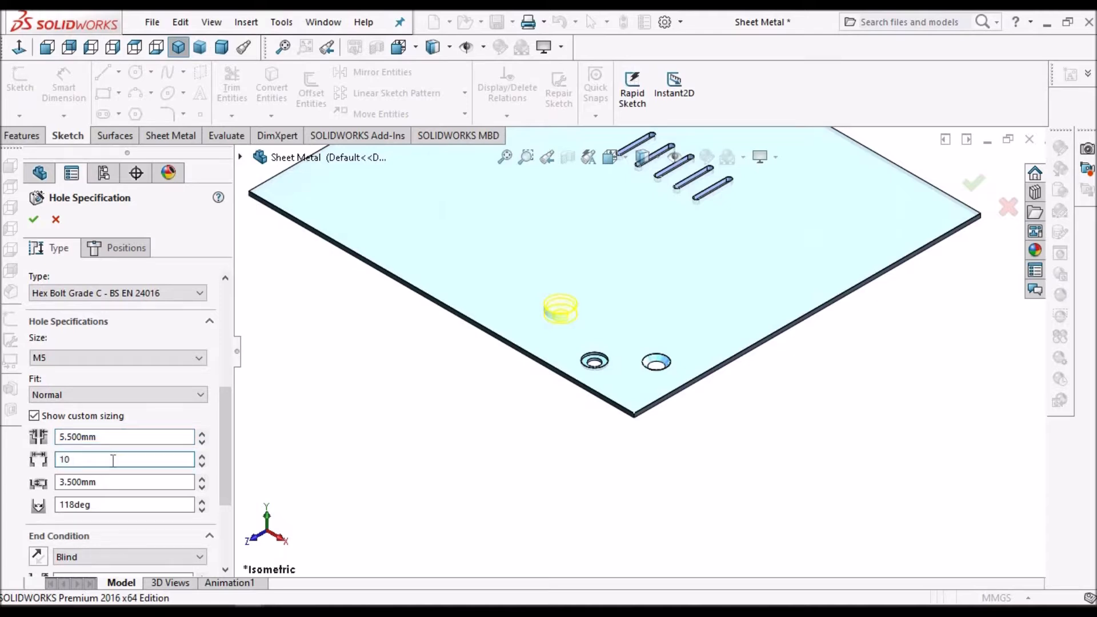
{"action": "type", "text": "0"}
{"action": "key", "text": "Return"}
Inspect the counterbore preview's depth against the sheet thickness in the front view.
{"action": "scroll", "coordinate": [591, 314], "scroll_direction": "down", "scroll_amount": 2}
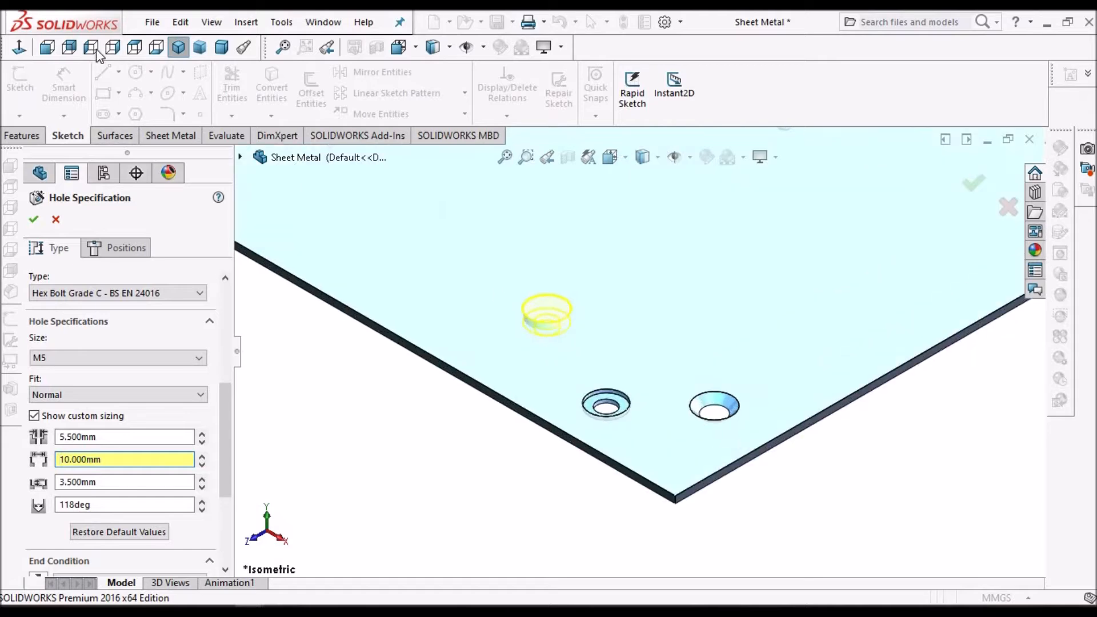
{"action": "left_click", "coordinate": [48, 49]}
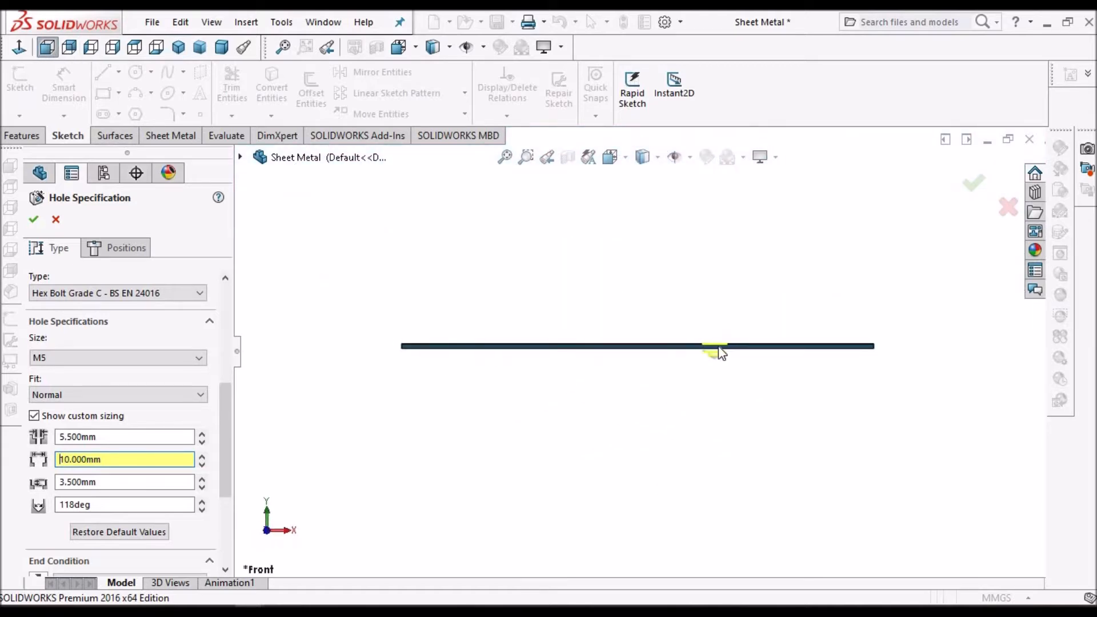
{"action": "scroll", "coordinate": [715, 338], "scroll_direction": "down", "scroll_amount": 3}
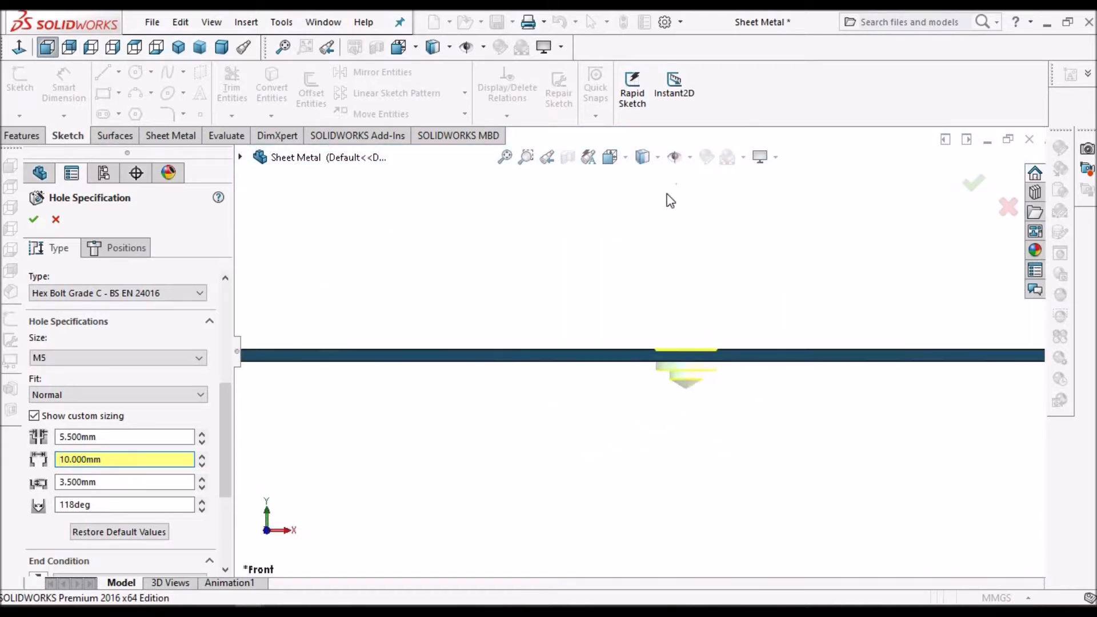
Show the part in wireframe, set the custom counterbore depth to 1 mm and accept the hole.
{"action": "left_click", "coordinate": [659, 158]}
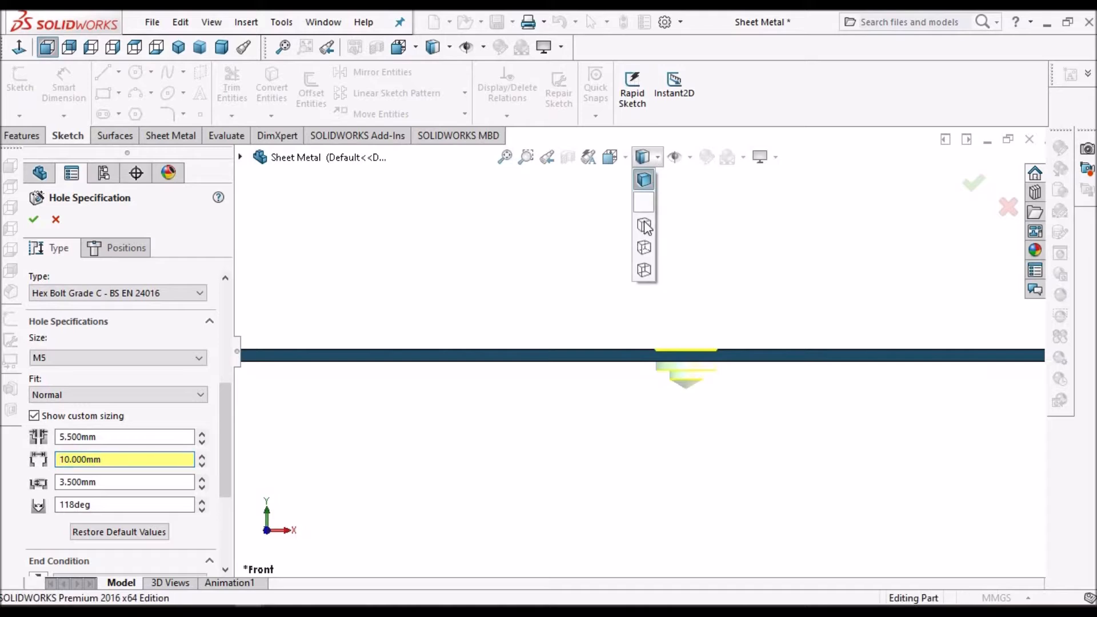
{"action": "left_click", "coordinate": [644, 268]}
{"action": "scroll", "coordinate": [702, 370], "scroll_direction": "down", "scroll_amount": 4}
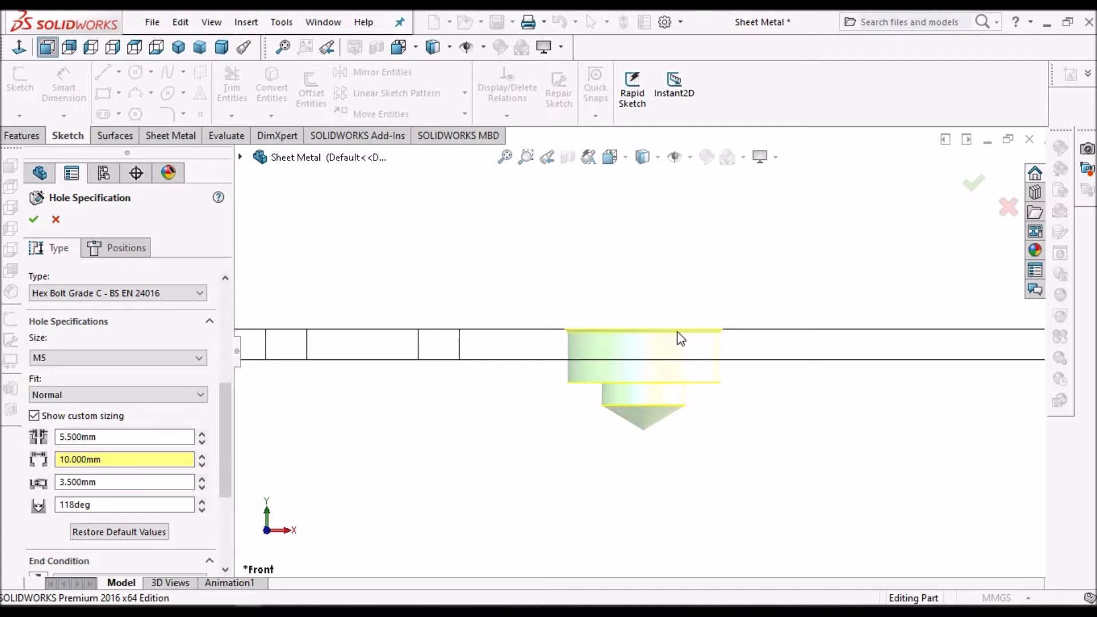
{"action": "left_click", "coordinate": [80, 482]}
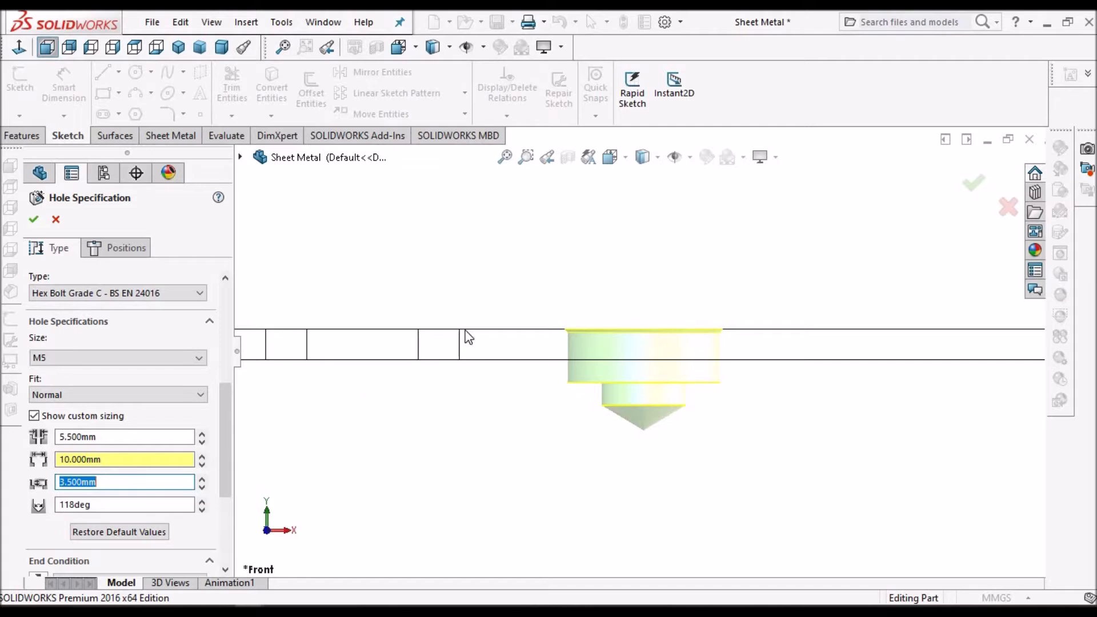
{"action": "type", "text": "1"}
{"action": "key", "text": "Return"}
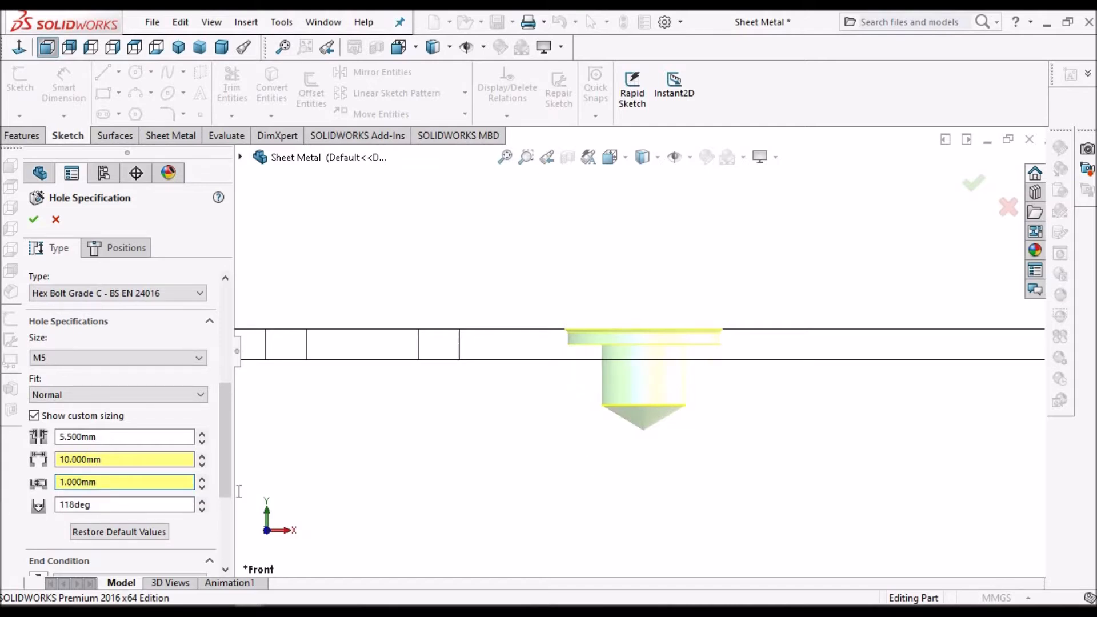
{"action": "left_click", "coordinate": [35, 219]}
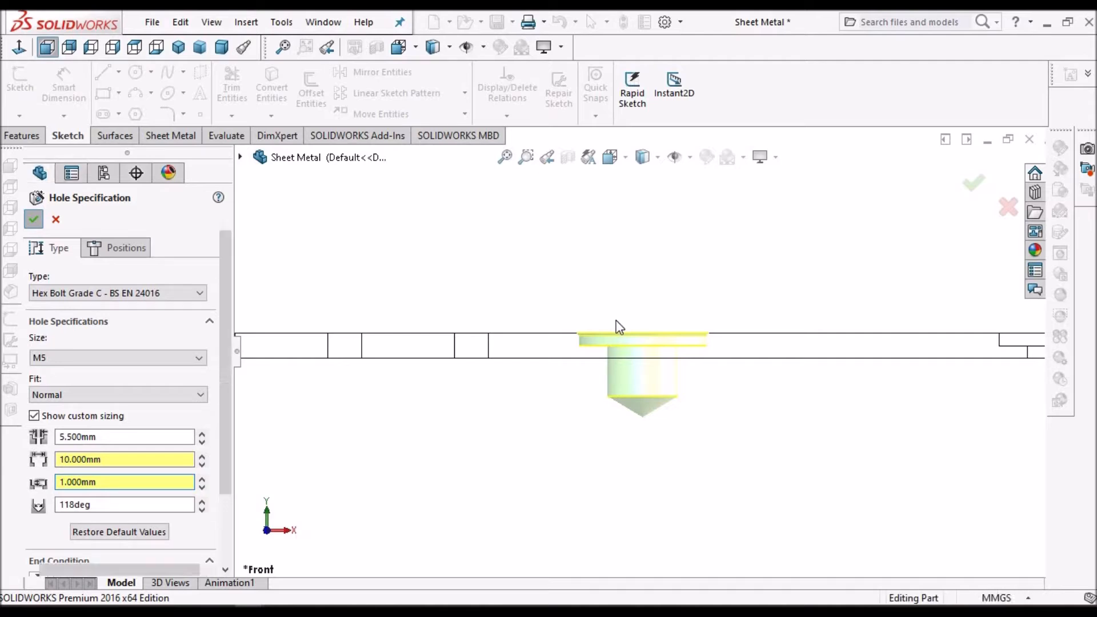
Restore the shaded-with-edges display and view the new counterbore beside the existing corner holes.
{"action": "middle_click_drag", "start_coordinate": [616, 327], "coordinate": [625, 220]}
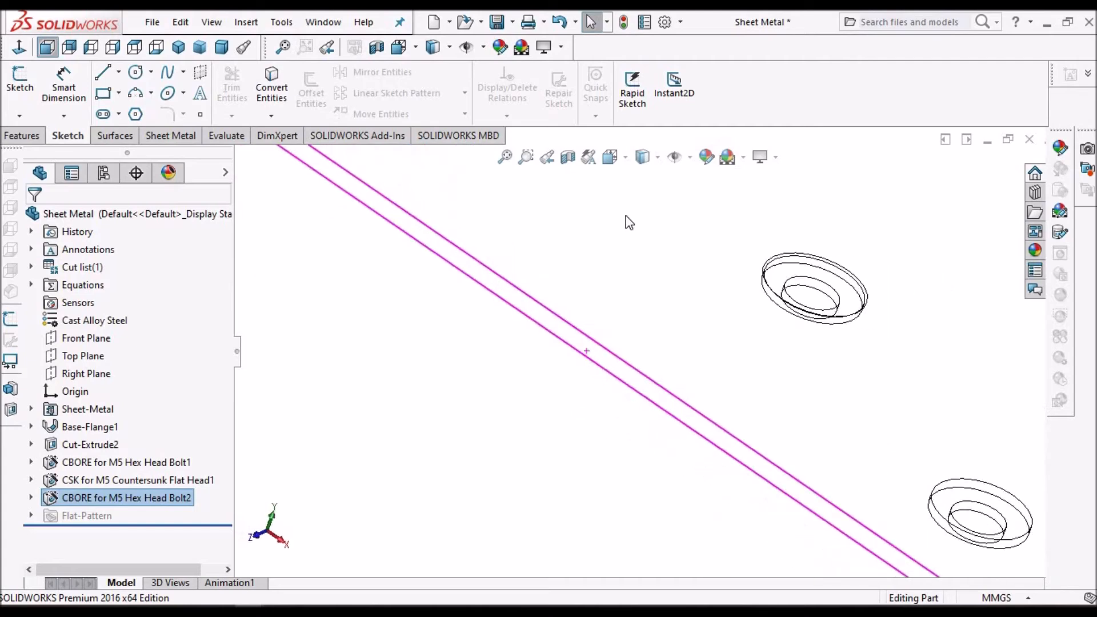
{"action": "left_click", "coordinate": [657, 161]}
{"action": "left_click", "coordinate": [644, 180]}
{"action": "mouse_move", "coordinate": [720, 277]}
{"action": "middle_mouse_down"}
{"action": "mouse_move", "coordinate": [786, 358]}
{"action": "mouse_move", "coordinate": [720, 338]}
{"action": "mouse_move", "coordinate": [897, 306]}
{"action": "middle_mouse_up"}
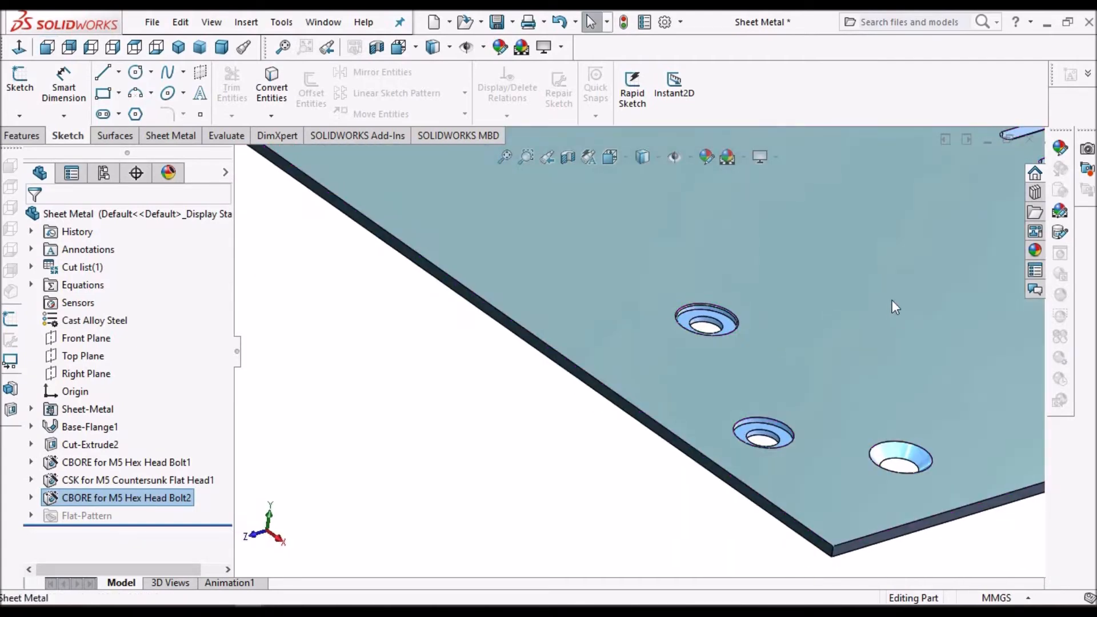
Start a Hole Wizard feature with the countersink type, resetting the custom sizing to the new type's default values.
{"action": "left_click", "coordinate": [31, 139]}
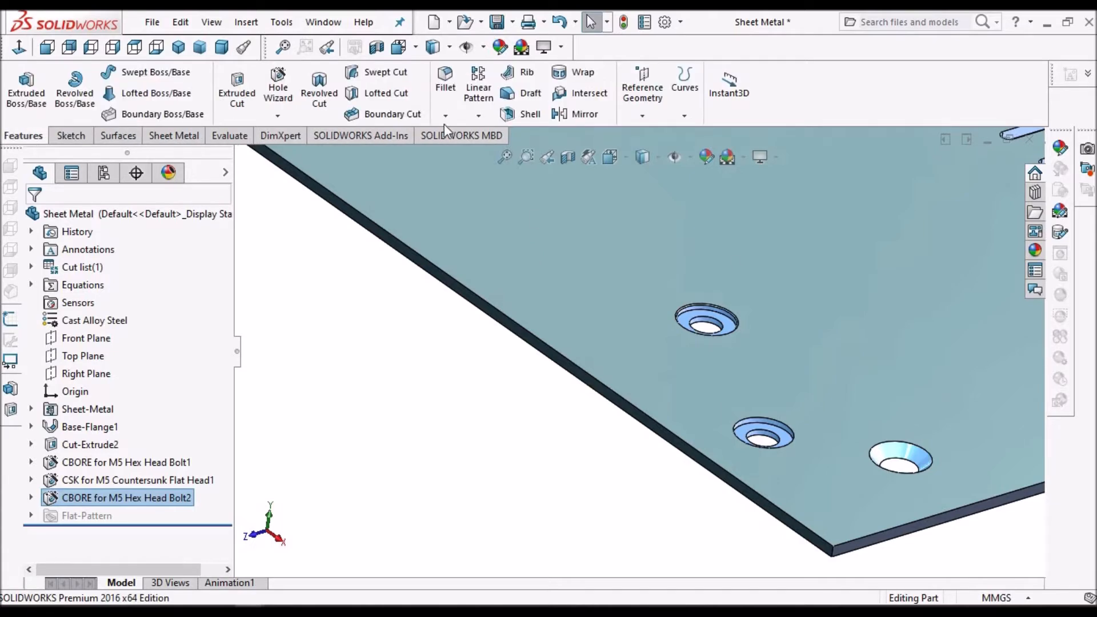
{"action": "left_click", "coordinate": [279, 108]}
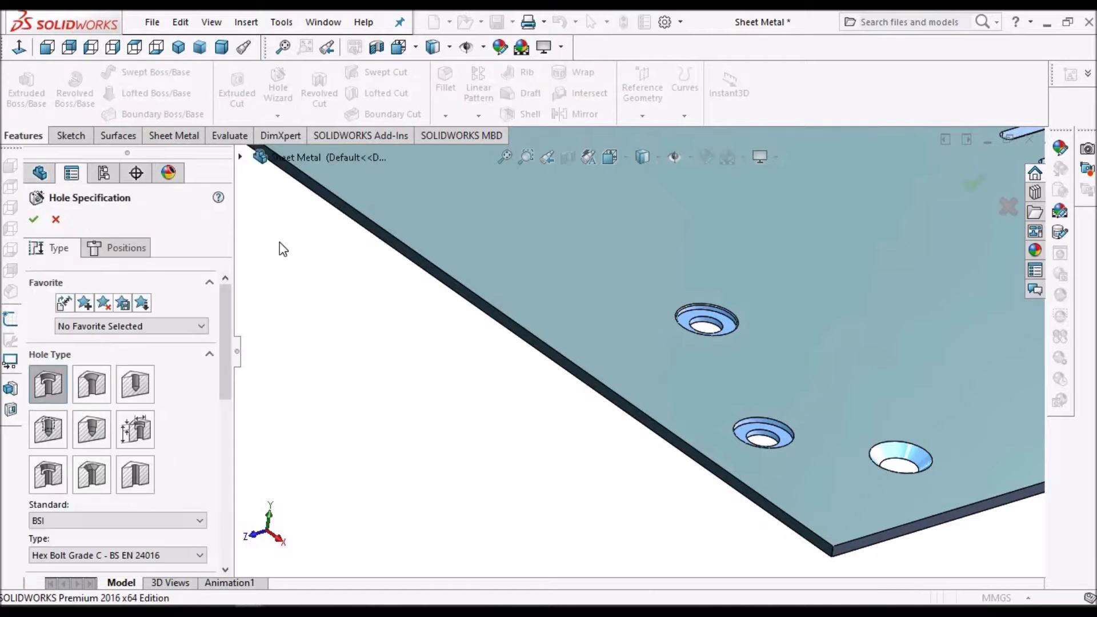
{"action": "left_click", "coordinate": [100, 387]}
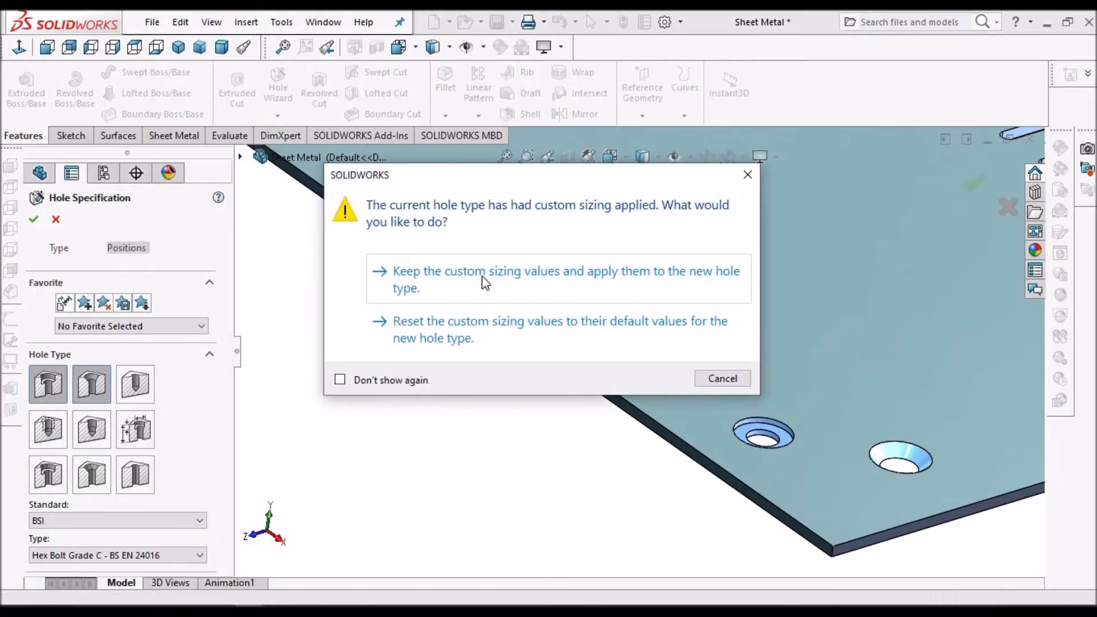
{"action": "left_click", "coordinate": [490, 333]}
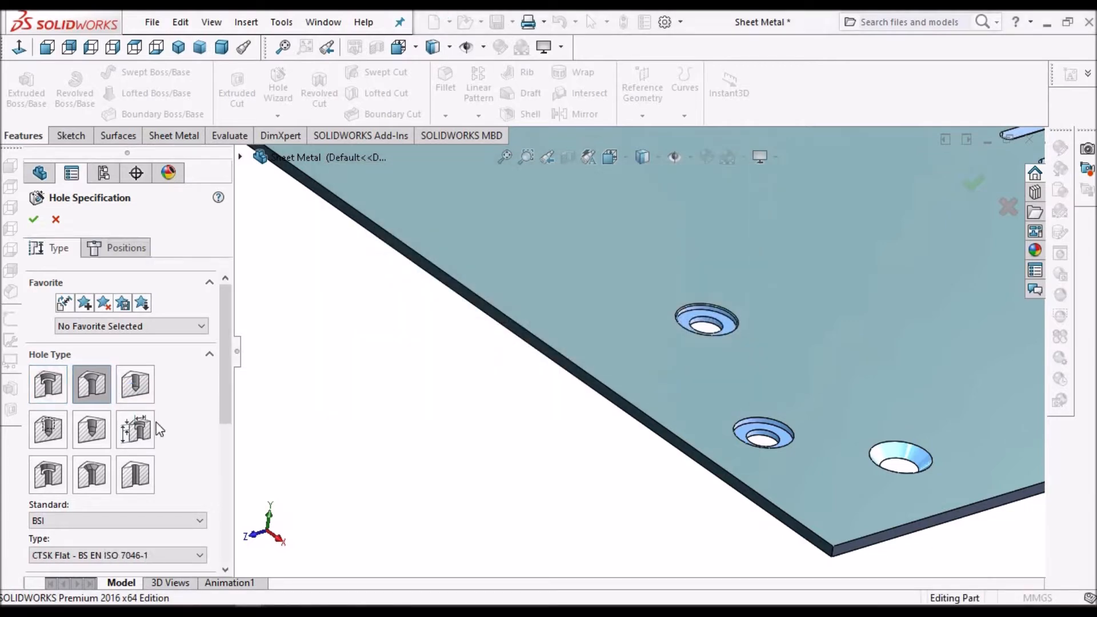
Place one countersink hole on the sheet's top face, between the newest counterbore and the long edge.
{"action": "scroll", "coordinate": [823, 370], "scroll_direction": "up", "scroll_amount": 2}
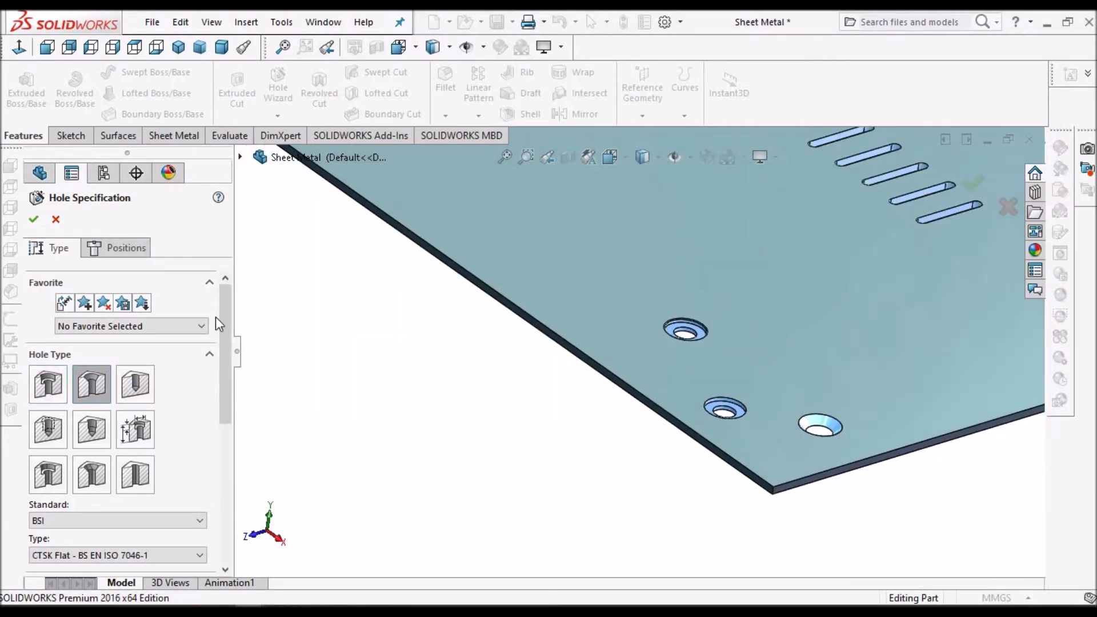
{"action": "left_click", "coordinate": [121, 249]}
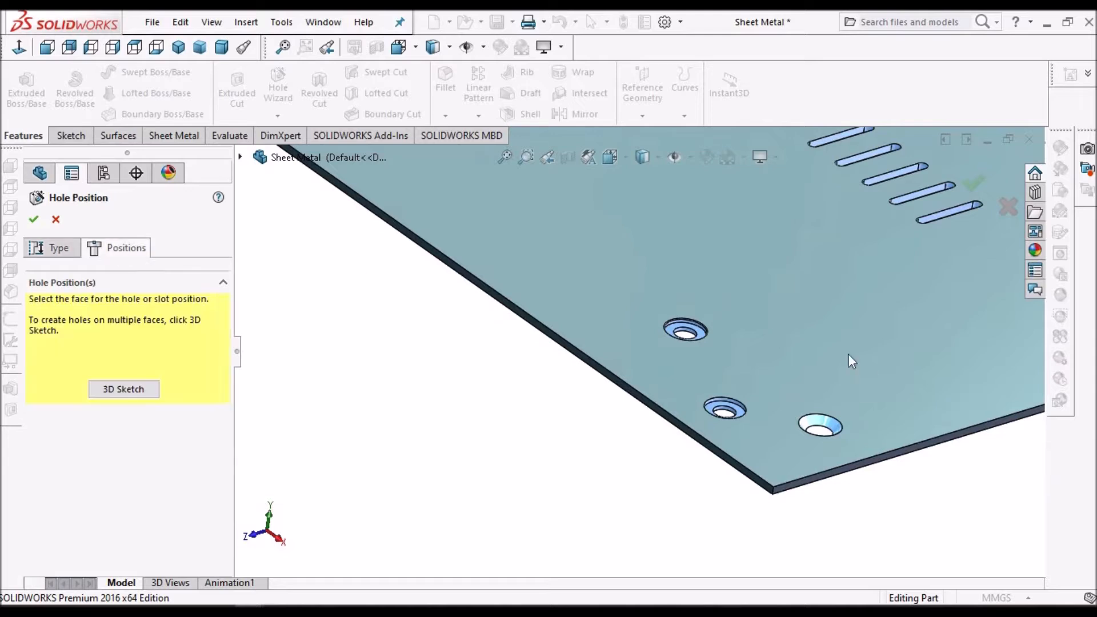
{"action": "left_click", "coordinate": [580, 303]}
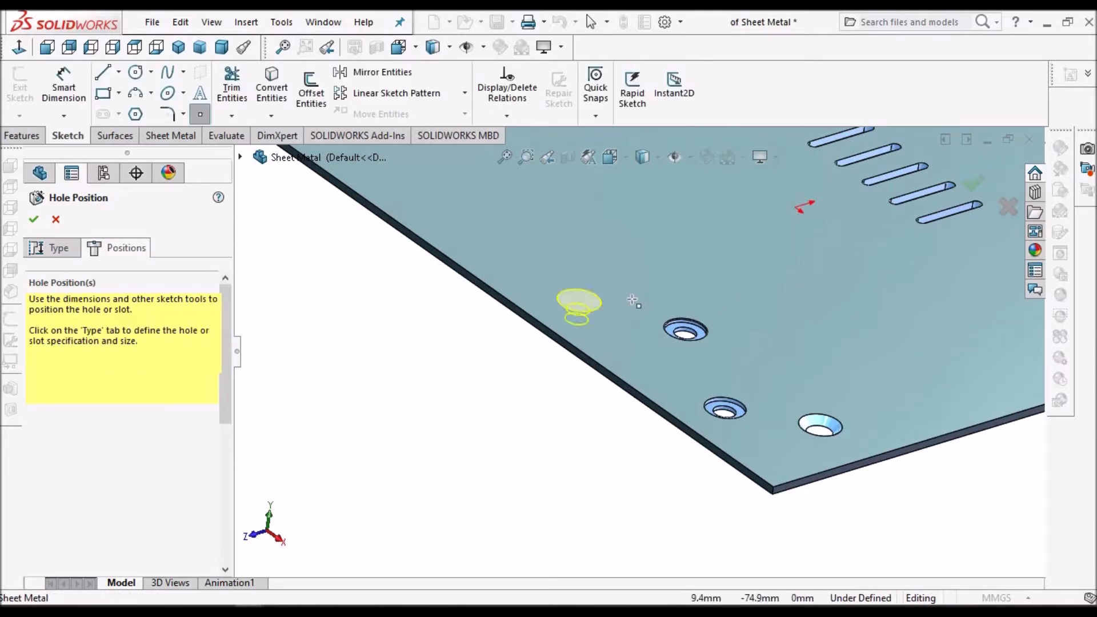
{"action": "left_click", "coordinate": [592, 290]}
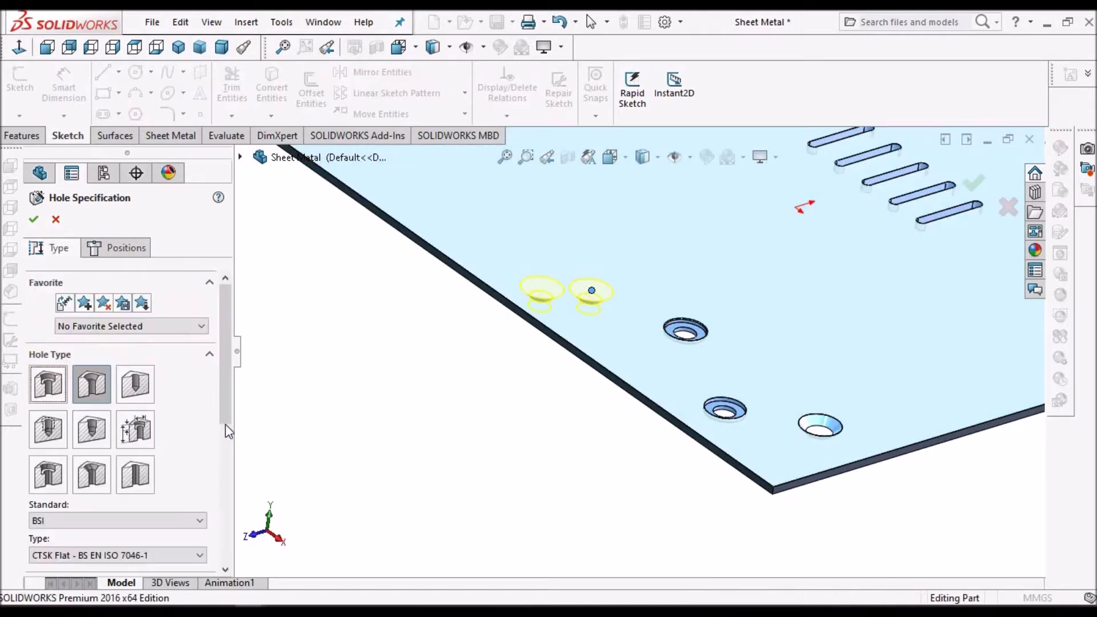
Review the M5 CTSK Flat countersink's custom sizing, keep its default values and accept the hole.
{"action": "left_click_drag", "start_coordinate": [225, 419], "coordinate": [229, 526]}
{"action": "scroll", "coordinate": [232, 532], "scroll_direction": "down", "scroll_amount": 3}
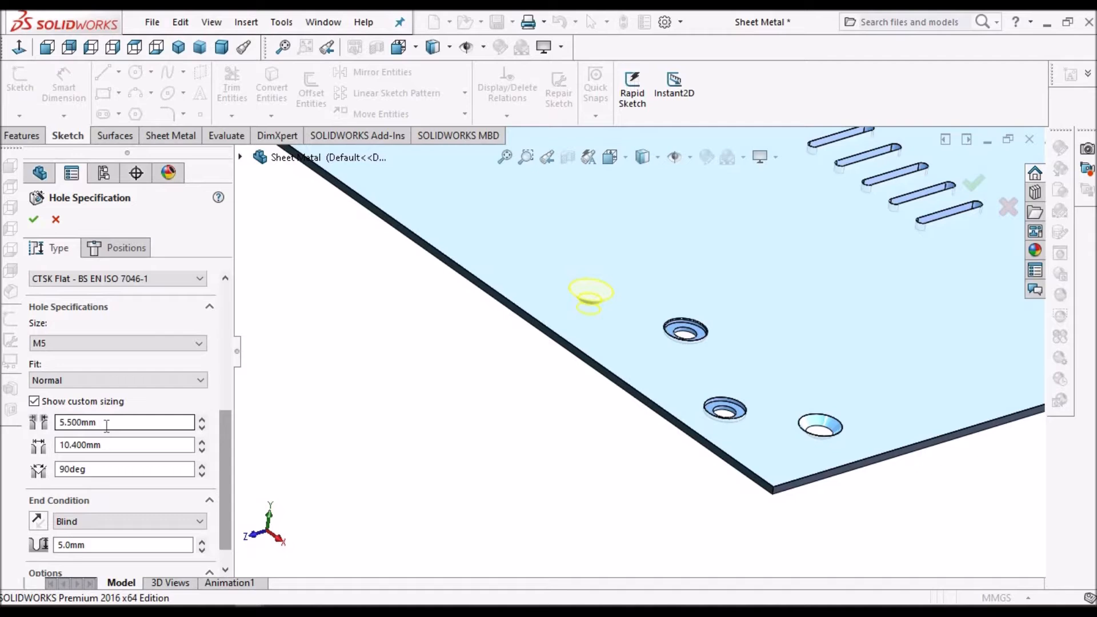
{"action": "left_click_drag", "start_coordinate": [106, 424], "coordinate": [56, 423]}
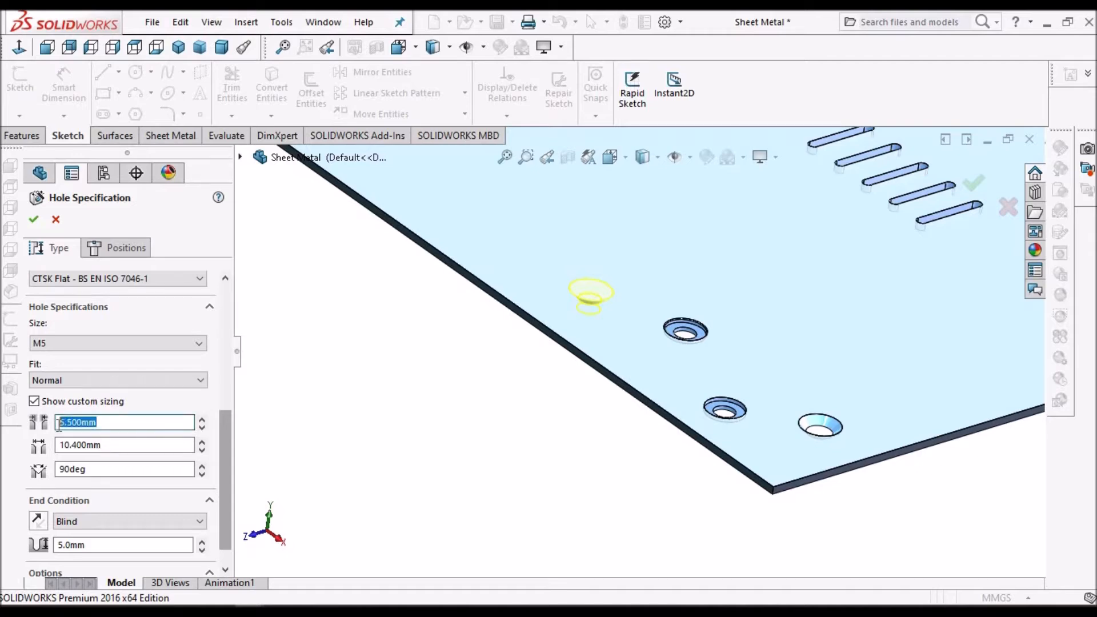
{"action": "left_click", "coordinate": [104, 446]}
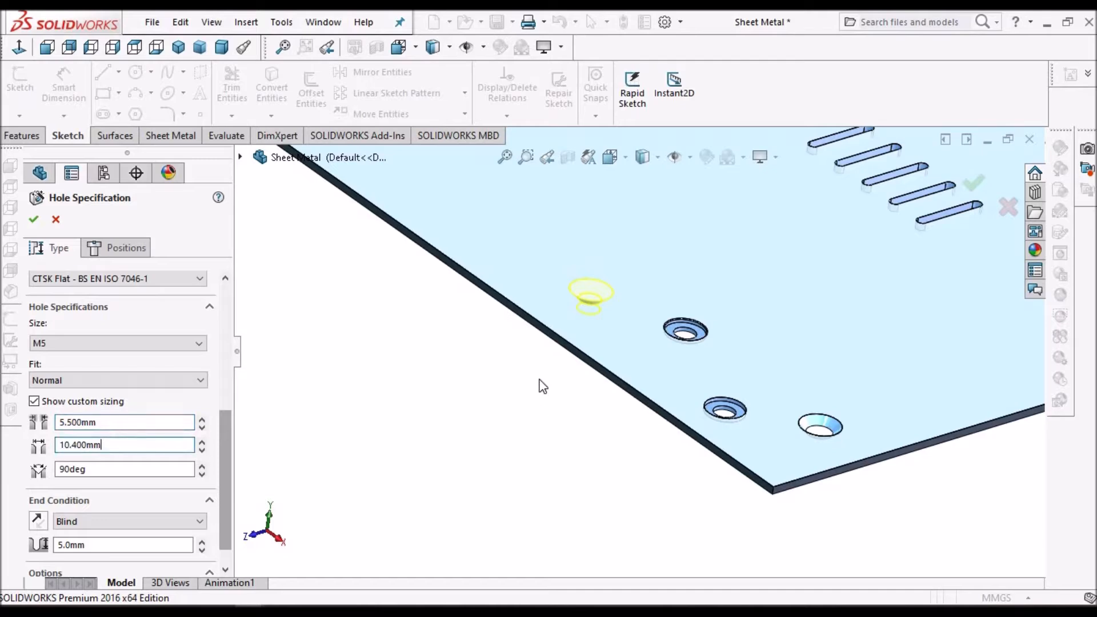
{"action": "scroll", "coordinate": [573, 326], "scroll_direction": "down", "scroll_amount": 4}
{"action": "middle_click_drag", "start_coordinate": [610, 242], "coordinate": [620, 287]}
{"action": "scroll", "coordinate": [651, 527], "scroll_direction": "up", "scroll_amount": 1}
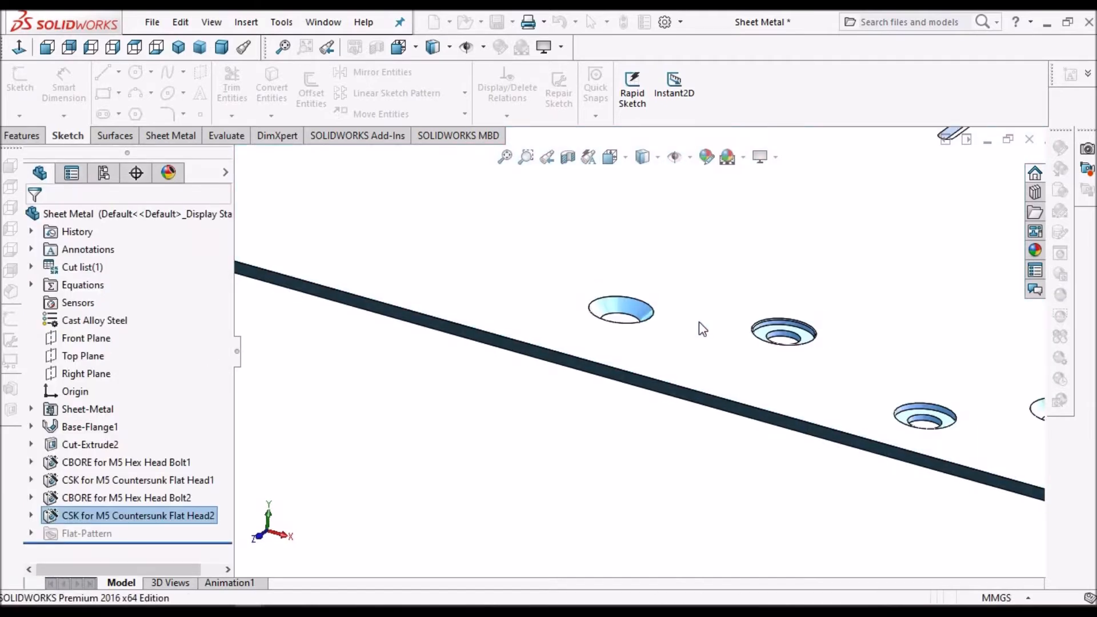
{"action": "middle_click_drag", "start_coordinate": [575, 357], "coordinate": [627, 363]}
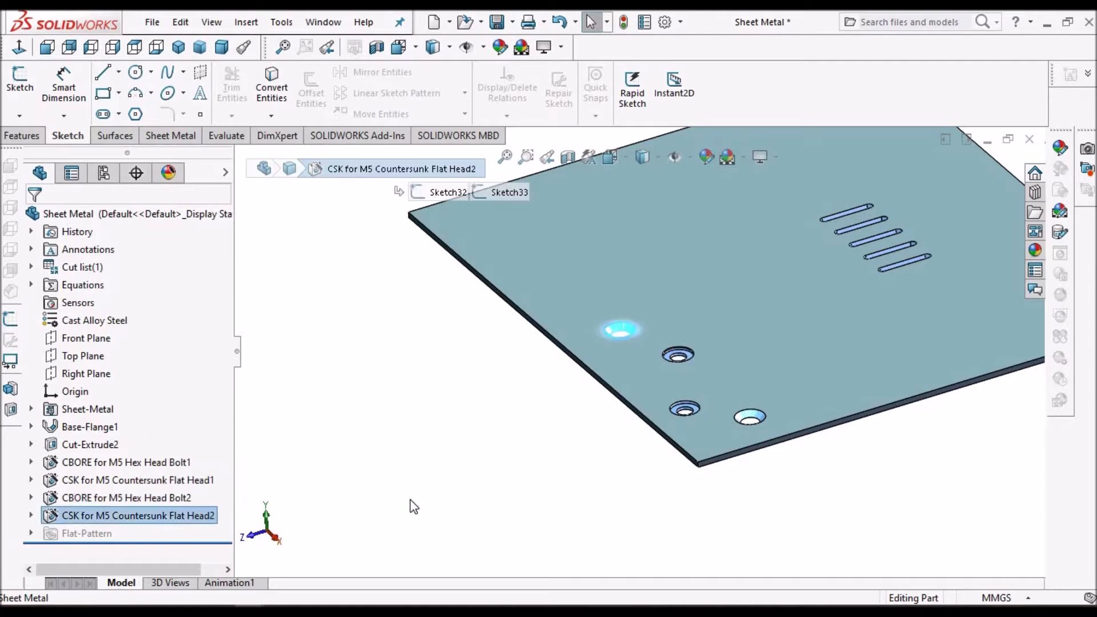
{"action": "key", "text": "Escape"}
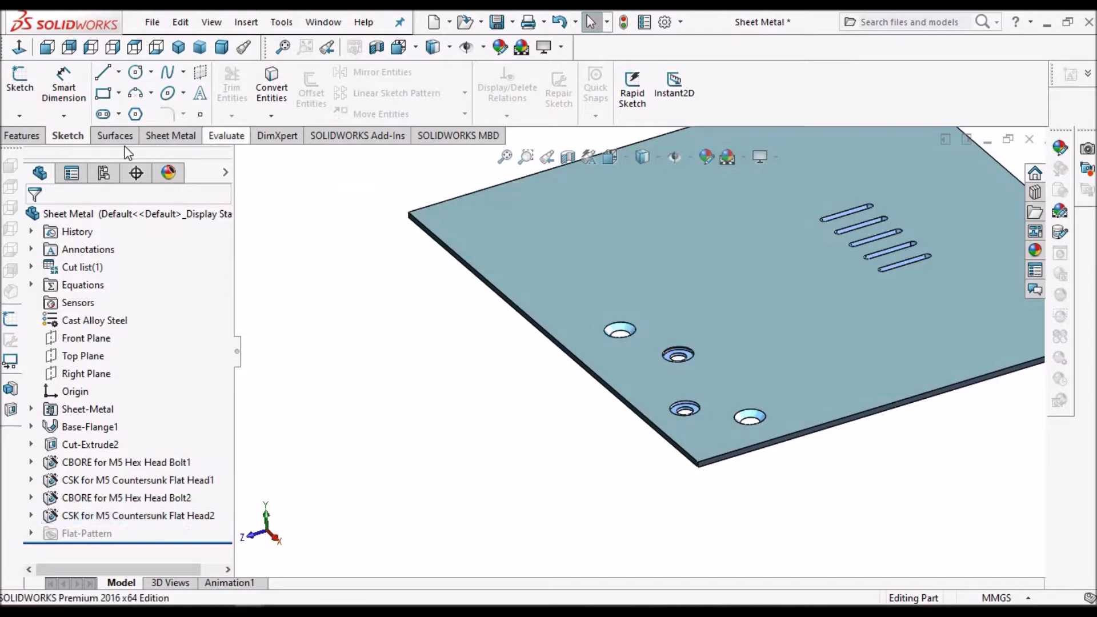
Examine the finished holes on the sheet, highlighting the first counterbore and first countersink features to compare them.
{"action": "left_click", "coordinate": [11, 139]}
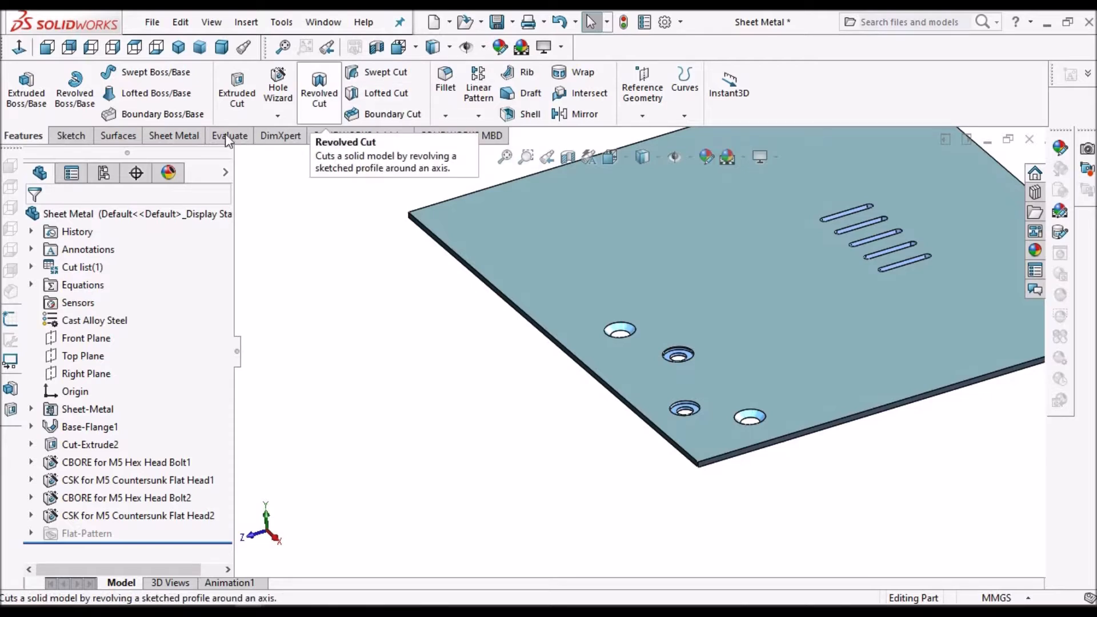
{"action": "left_click", "coordinate": [169, 136]}
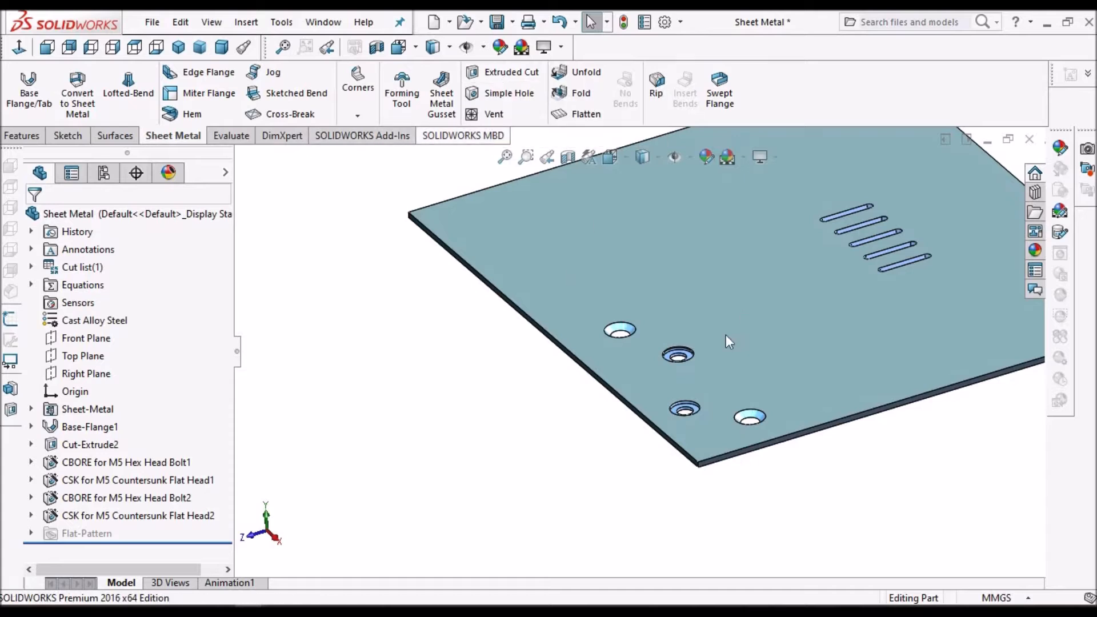
{"action": "scroll", "coordinate": [677, 349], "scroll_direction": "down", "scroll_amount": 4}
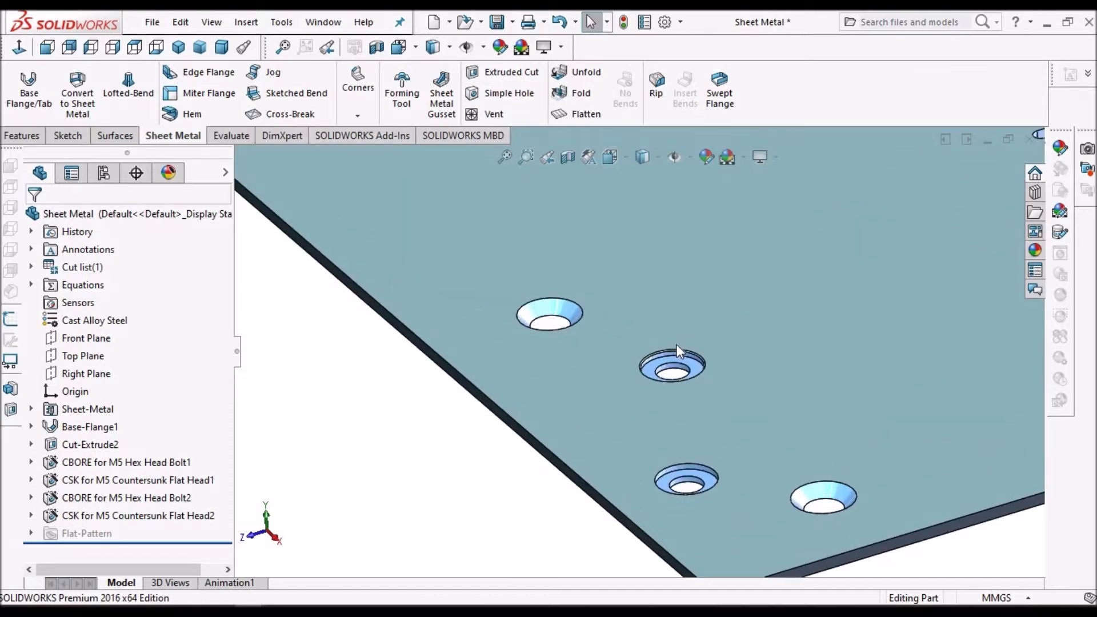
{"action": "scroll", "coordinate": [677, 350], "scroll_direction": "up", "scroll_amount": 2}
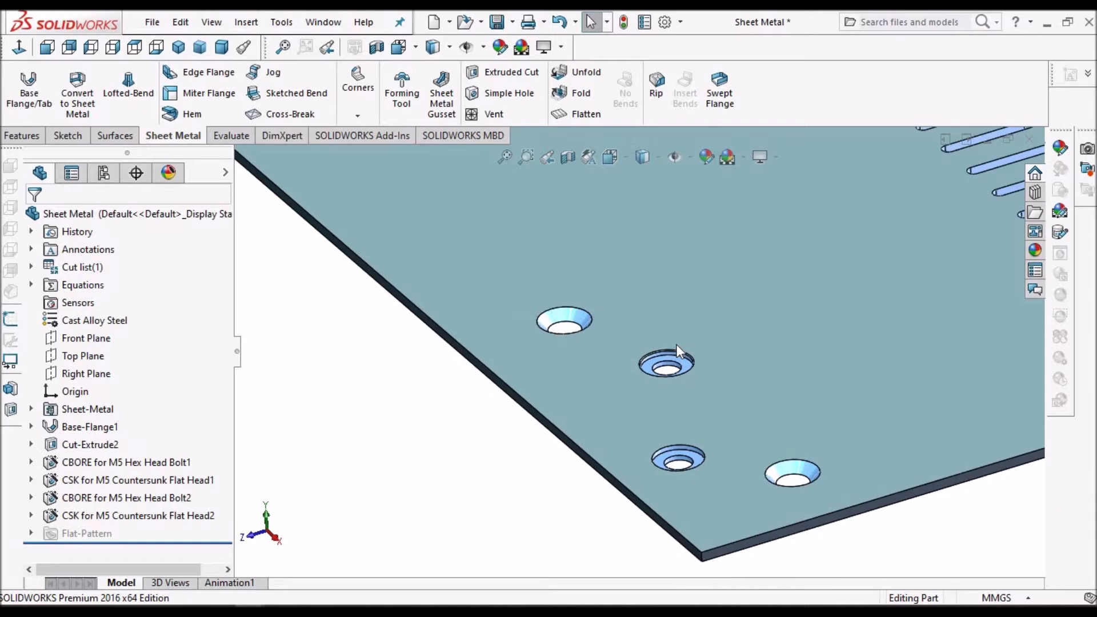
{"action": "left_click", "coordinate": [99, 465]}
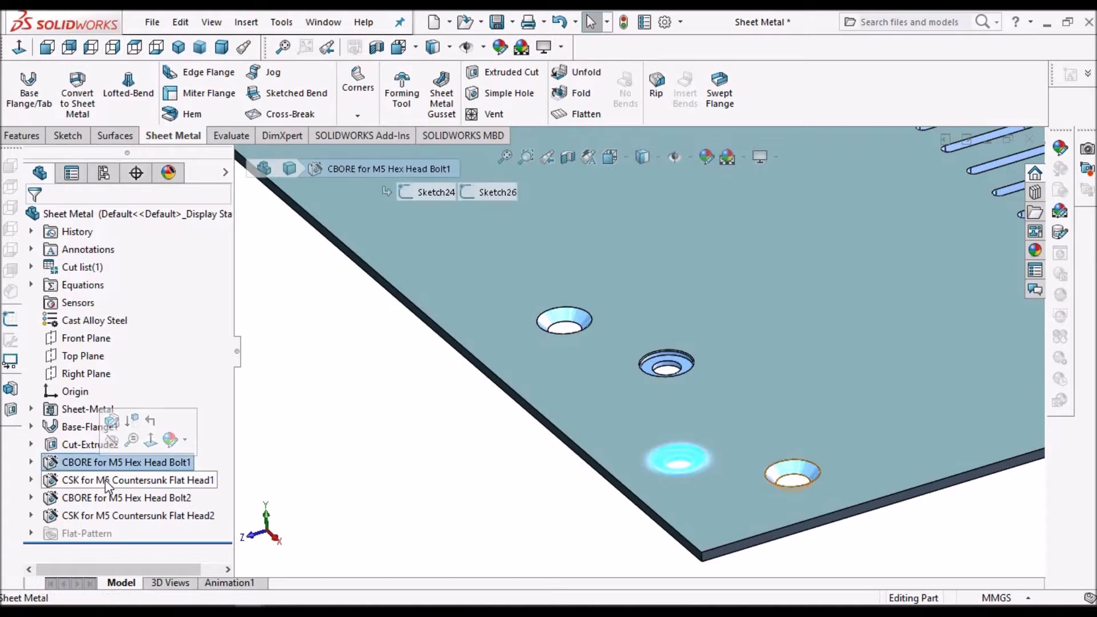
{"action": "left_click", "coordinate": [105, 483]}
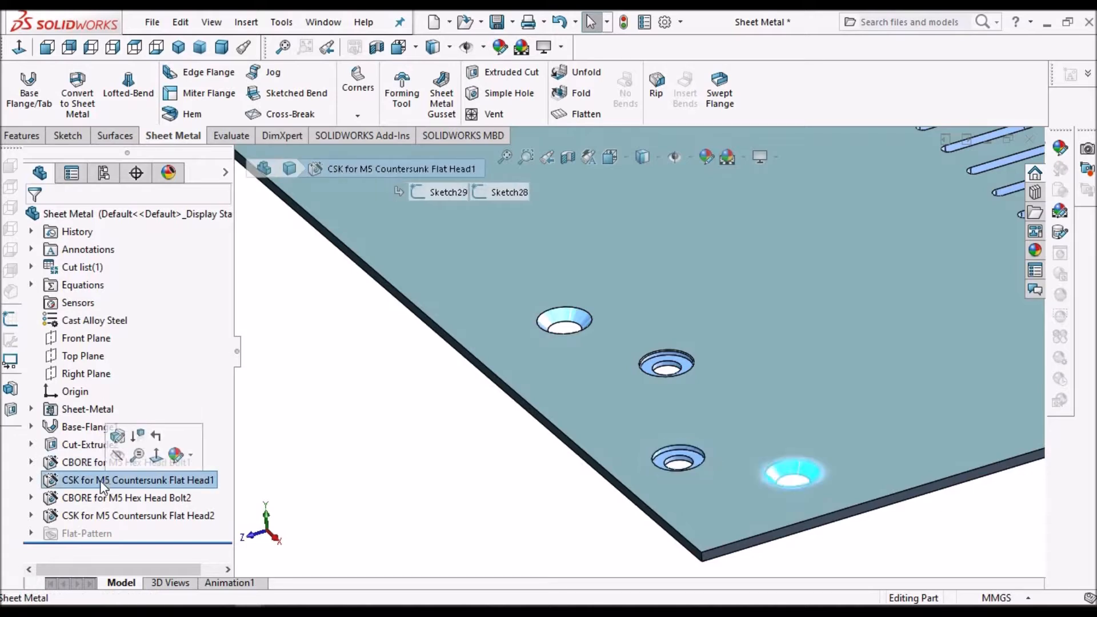
{"action": "left_click", "coordinate": [9, 136]}
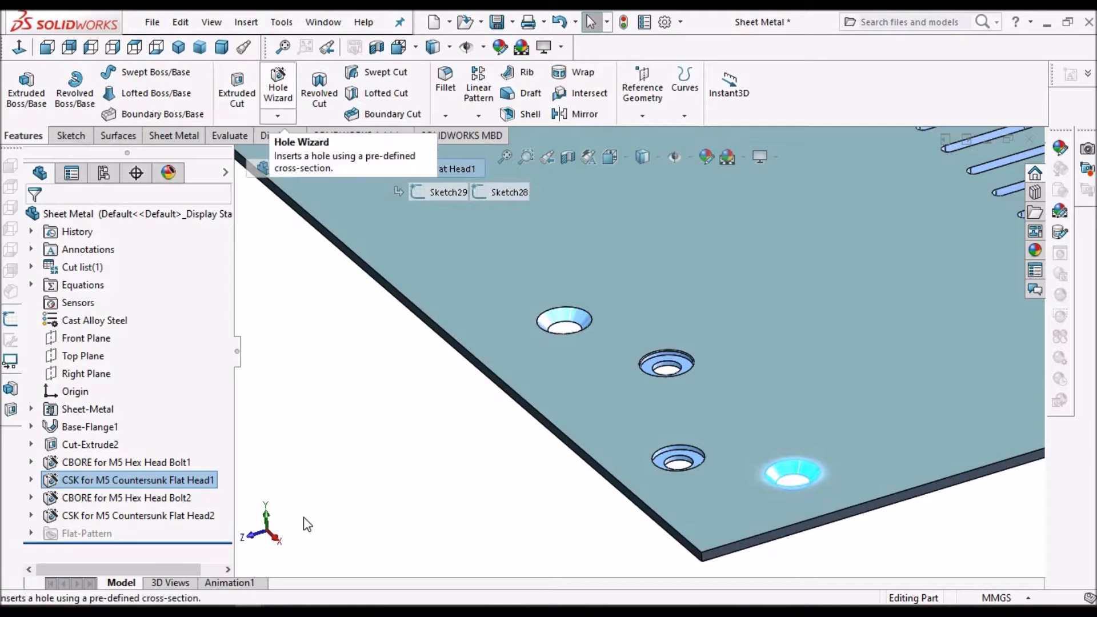
{"action": "key", "text": "Escape"}
{"action": "scroll", "coordinate": [713, 396], "scroll_direction": "up", "scroll_amount": 2}
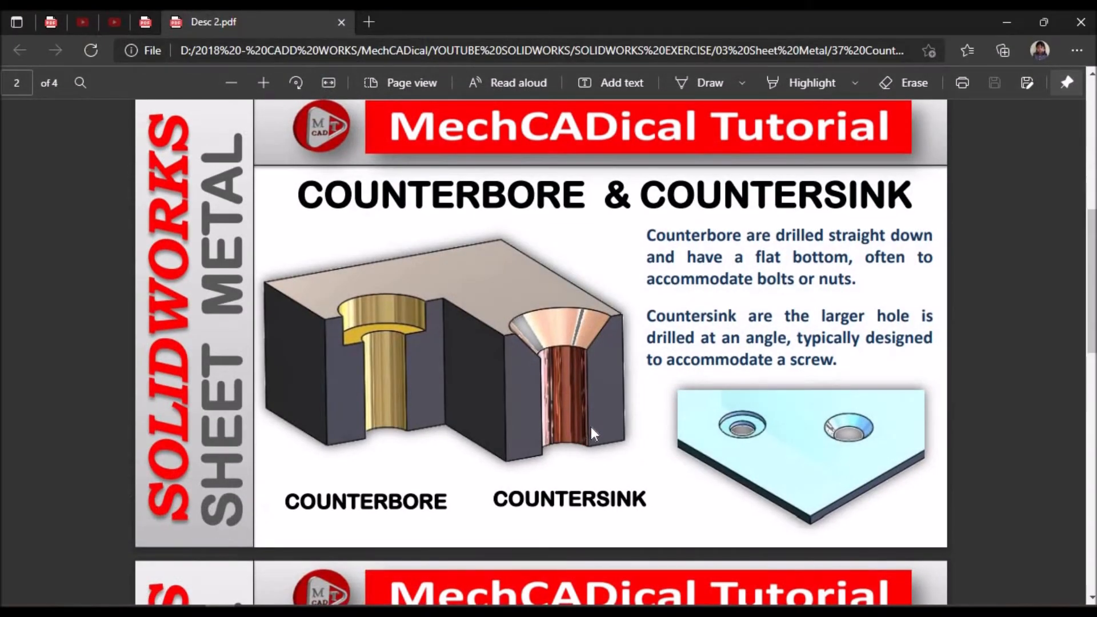
Browse past the counterbore and countersink page of Desc 2.pdf in the browser, and switch to the Assem1 assembly in SOLIDWORKS.
{"action": "scroll", "coordinate": [591, 427], "scroll_direction": "down", "scroll_amount": 3}
{"action": "scroll", "coordinate": [591, 428], "scroll_direction": "down", "scroll_amount": 4}
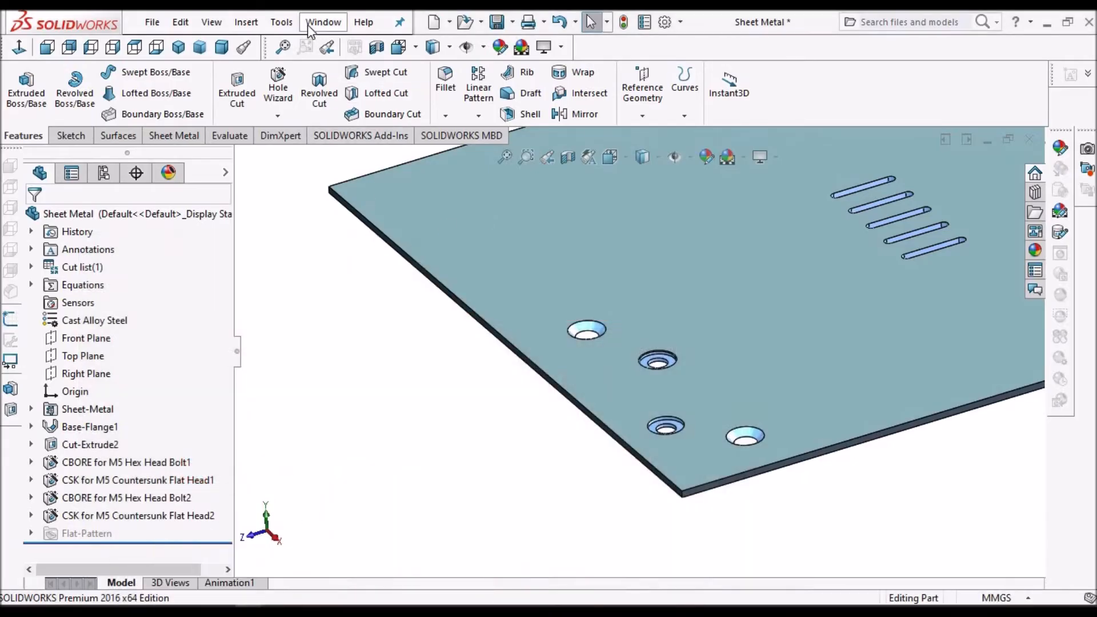
{"action": "left_click", "coordinate": [308, 25]}
{"action": "left_click", "coordinate": [343, 201]}
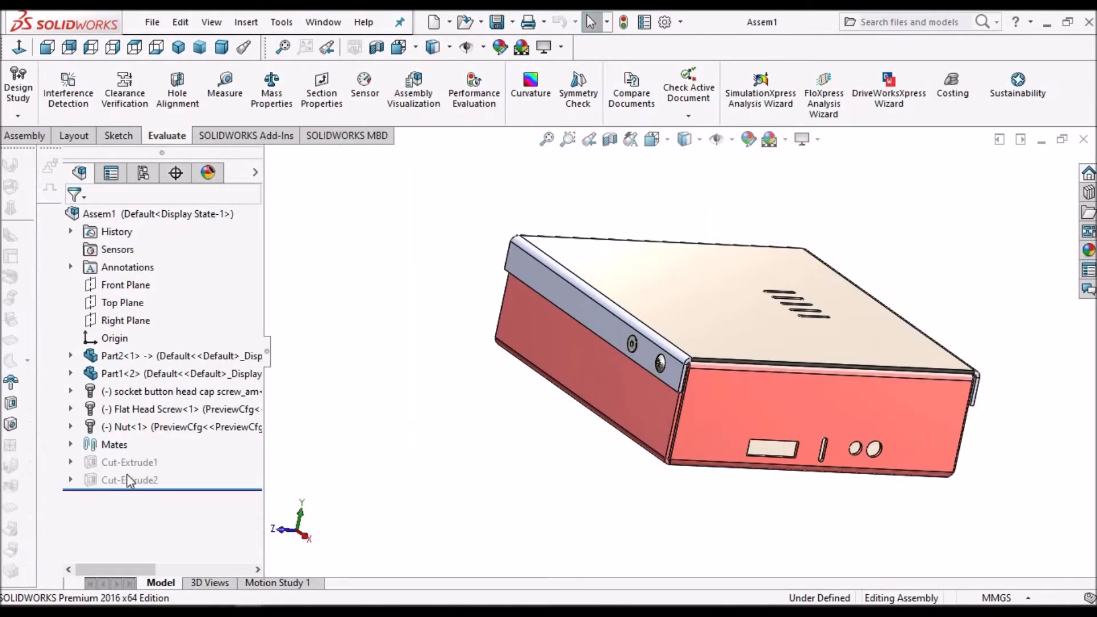
Unsuppress the Cut-Extrude1 feature to section the enclosure assembly through its fastener.
{"action": "right_click", "coordinate": [127, 474]}
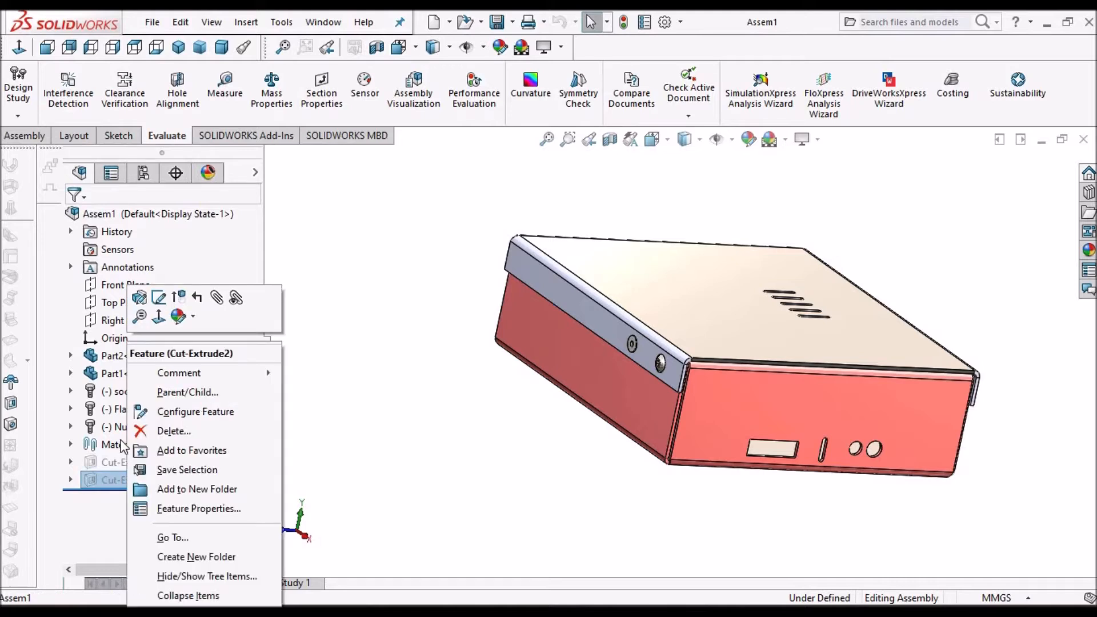
{"action": "left_click", "coordinate": [101, 467]}
{"action": "left_click", "coordinate": [152, 426]}
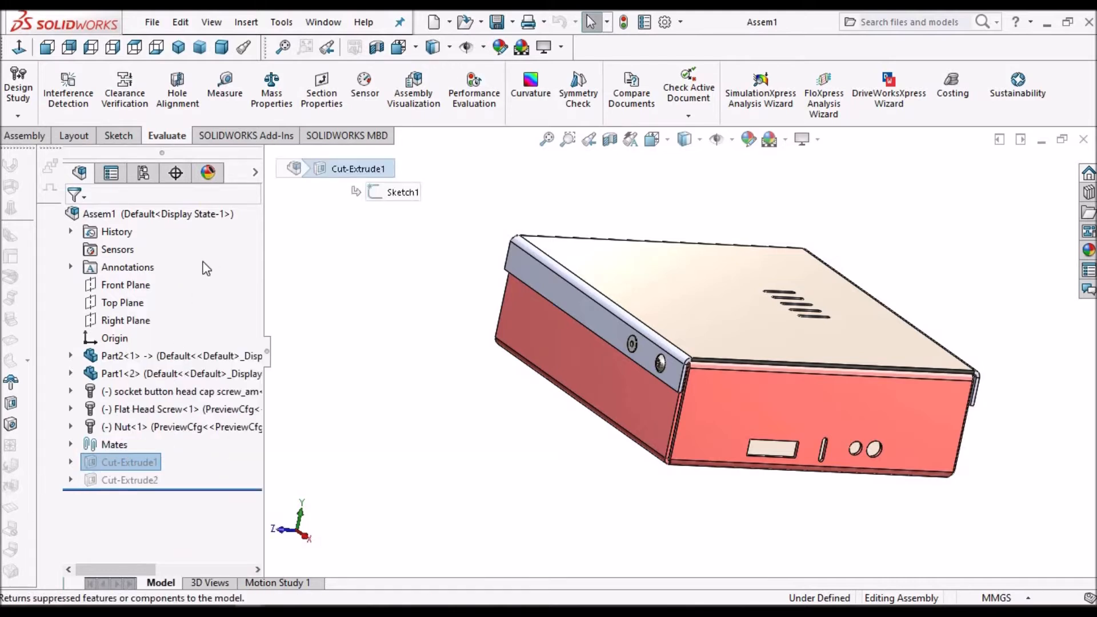
{"action": "right_click", "coordinate": [117, 460]}
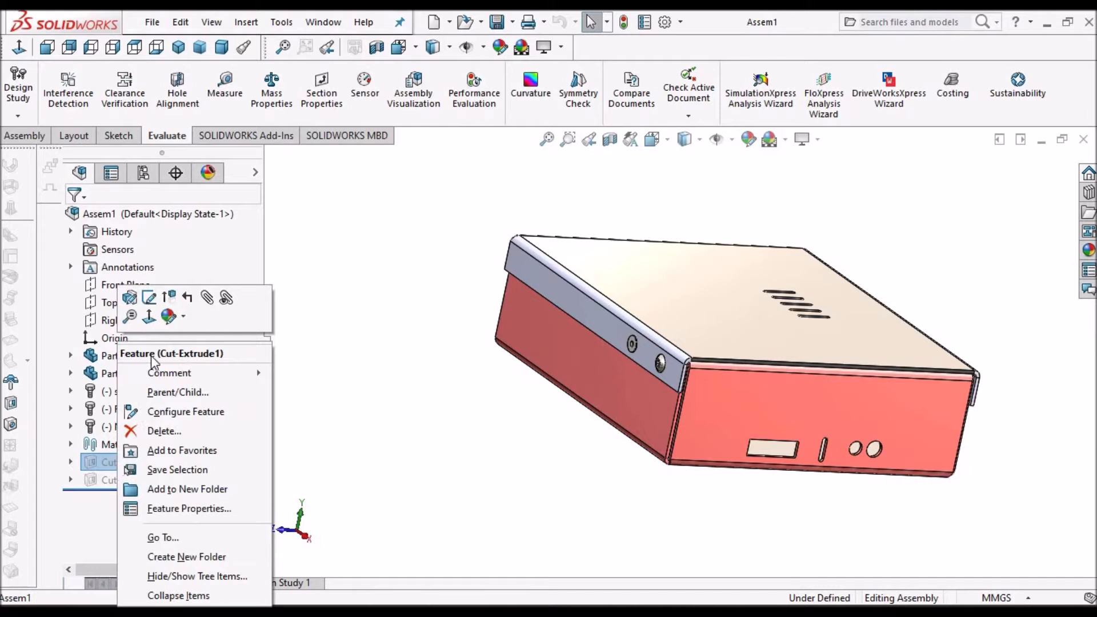
{"action": "left_click", "coordinate": [169, 298]}
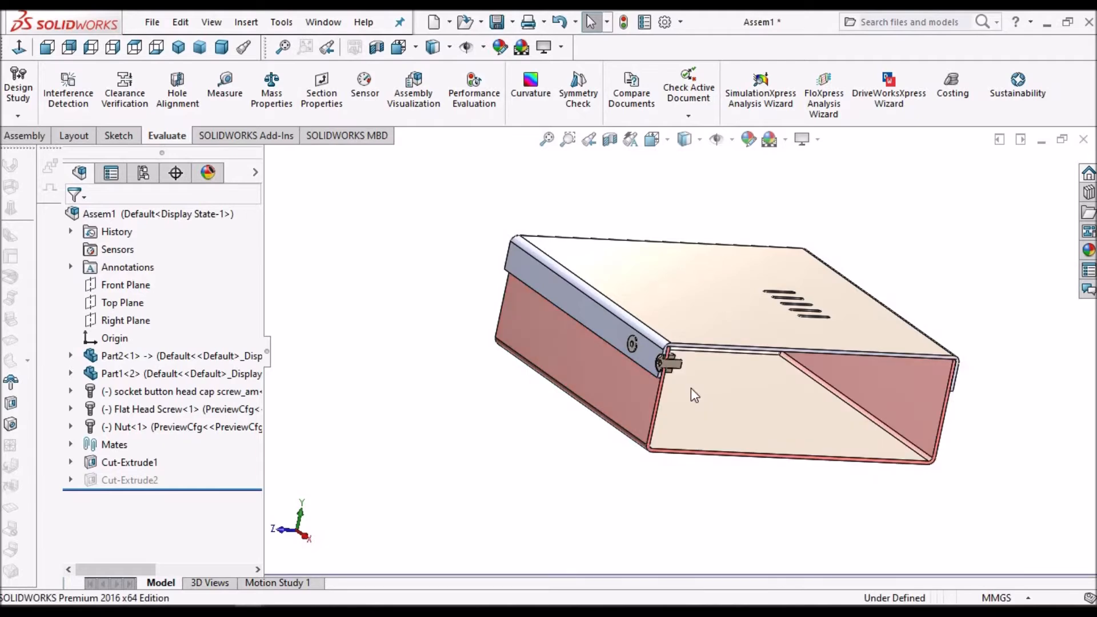
Examine the sectioned counterbore joint with its button head screw and nut, first in the Right view and then from several angles.
{"action": "scroll", "coordinate": [676, 391], "scroll_direction": "down", "scroll_amount": 1}
{"action": "scroll", "coordinate": [676, 391], "scroll_direction": "down", "scroll_amount": 2}
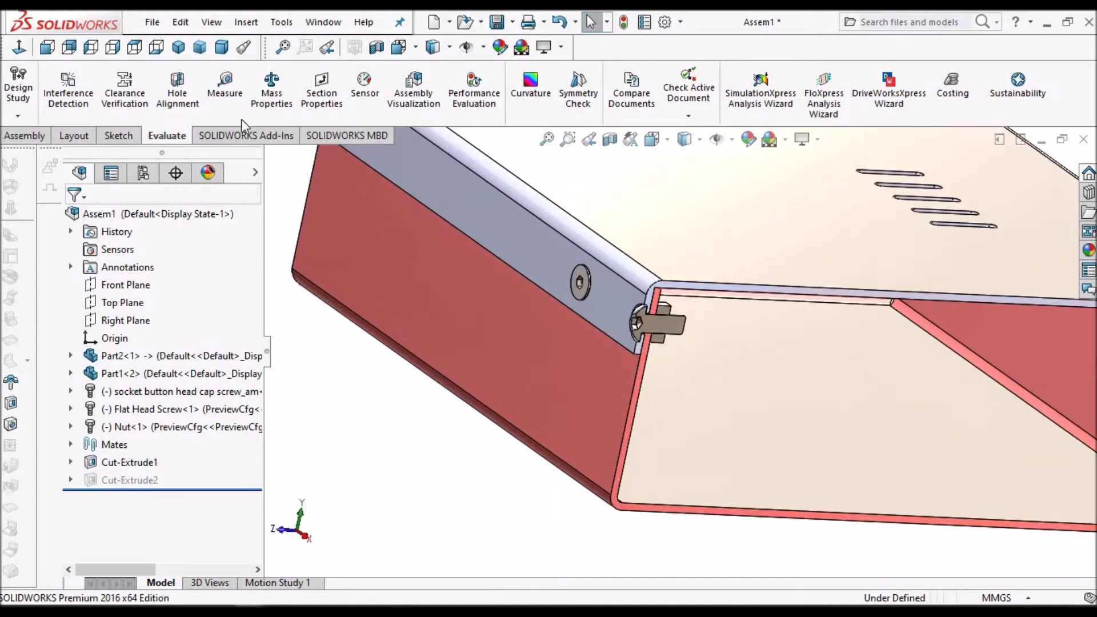
{"action": "left_click", "coordinate": [47, 47]}
{"action": "left_click", "coordinate": [112, 46]}
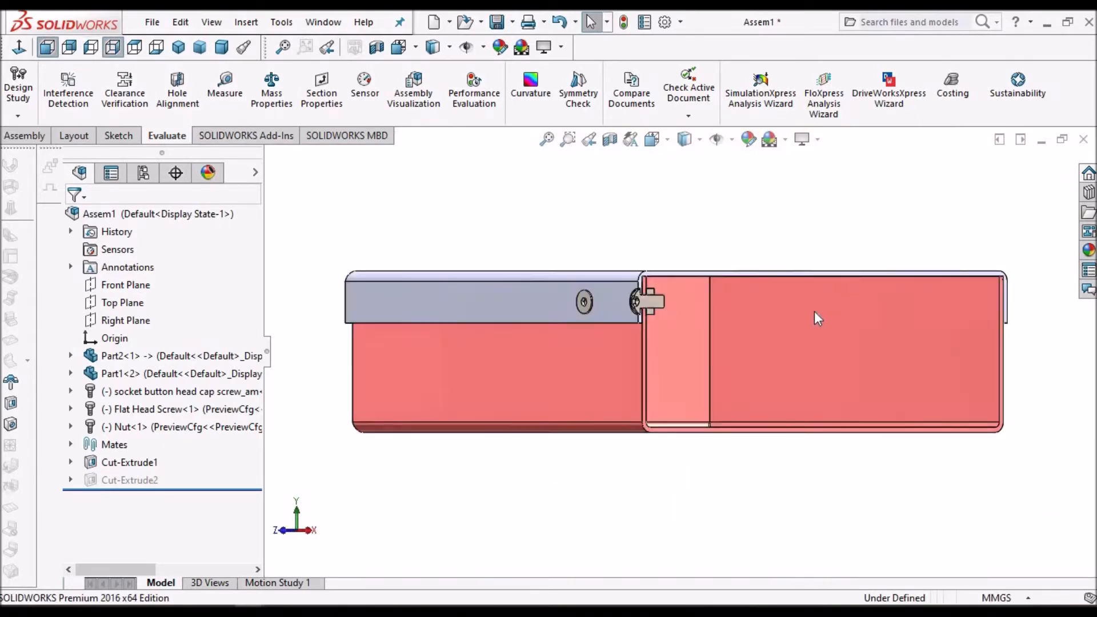
{"action": "scroll", "coordinate": [518, 311], "scroll_direction": "down", "scroll_amount": 3}
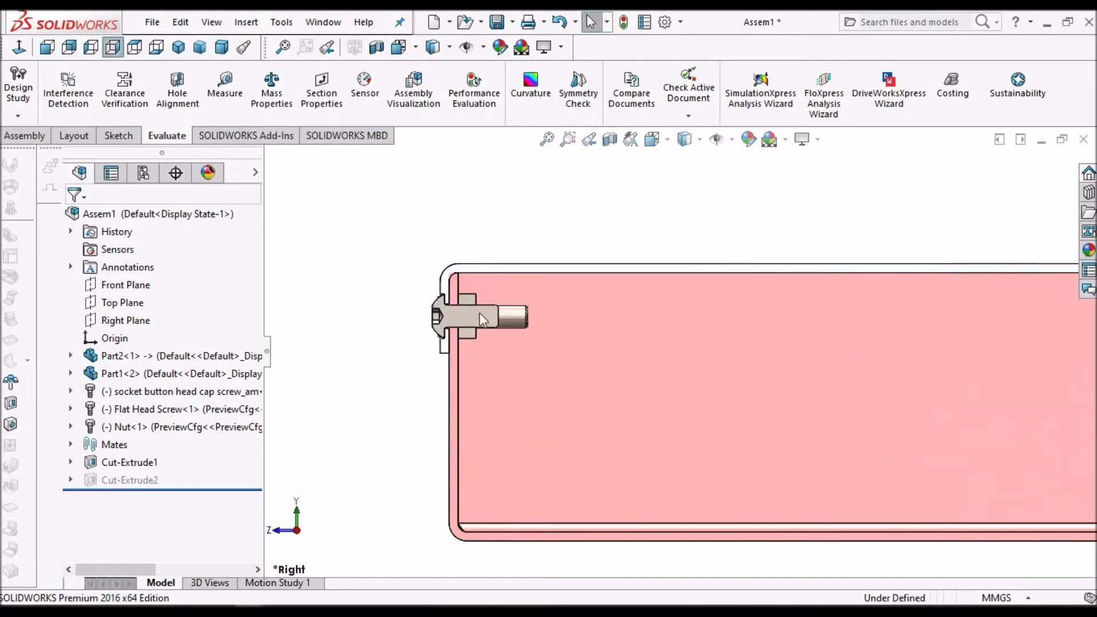
{"action": "middle_click_drag", "start_coordinate": [502, 345], "coordinate": [578, 301]}
{"action": "left_click", "coordinate": [543, 315]}
{"action": "middle_click_drag", "start_coordinate": [567, 400], "coordinate": [553, 332]}
{"action": "scroll", "coordinate": [802, 334], "scroll_direction": "up", "scroll_amount": 6}
{"action": "middle_click_drag", "start_coordinate": [782, 350], "coordinate": [670, 343]}
{"action": "middle_click_drag", "start_coordinate": [594, 353], "coordinate": [714, 355]}
{"action": "scroll", "coordinate": [714, 363], "scroll_direction": "down", "scroll_amount": 2}
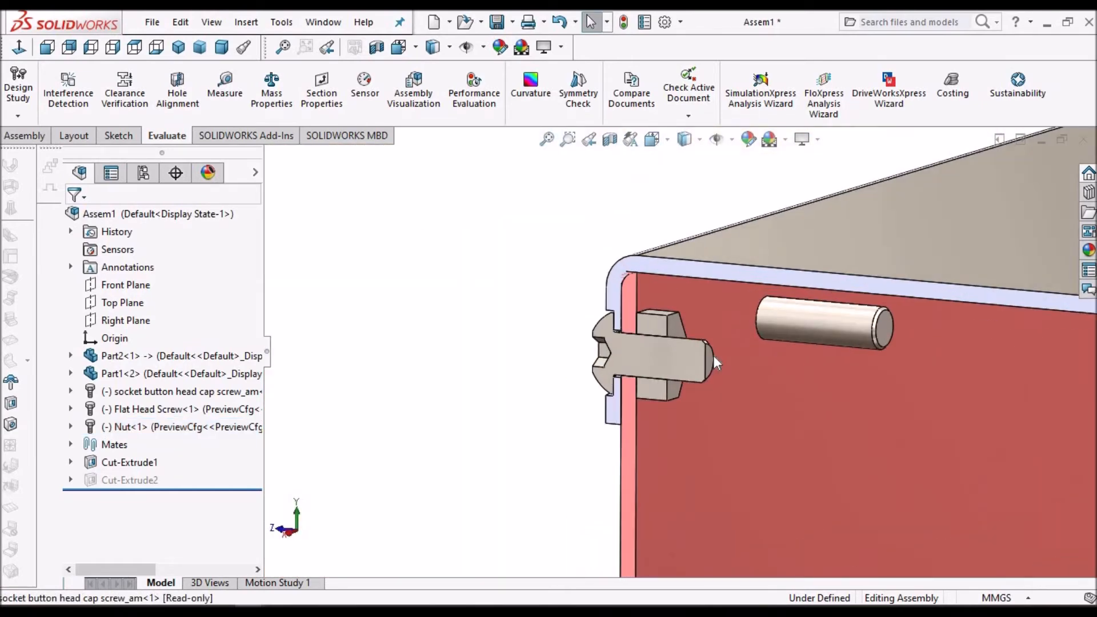
Inspect closely how the button head screw seats in the counterbore and how the nut clamps both sheets.
{"action": "scroll", "coordinate": [701, 358], "scroll_direction": "up", "scroll_amount": 3}
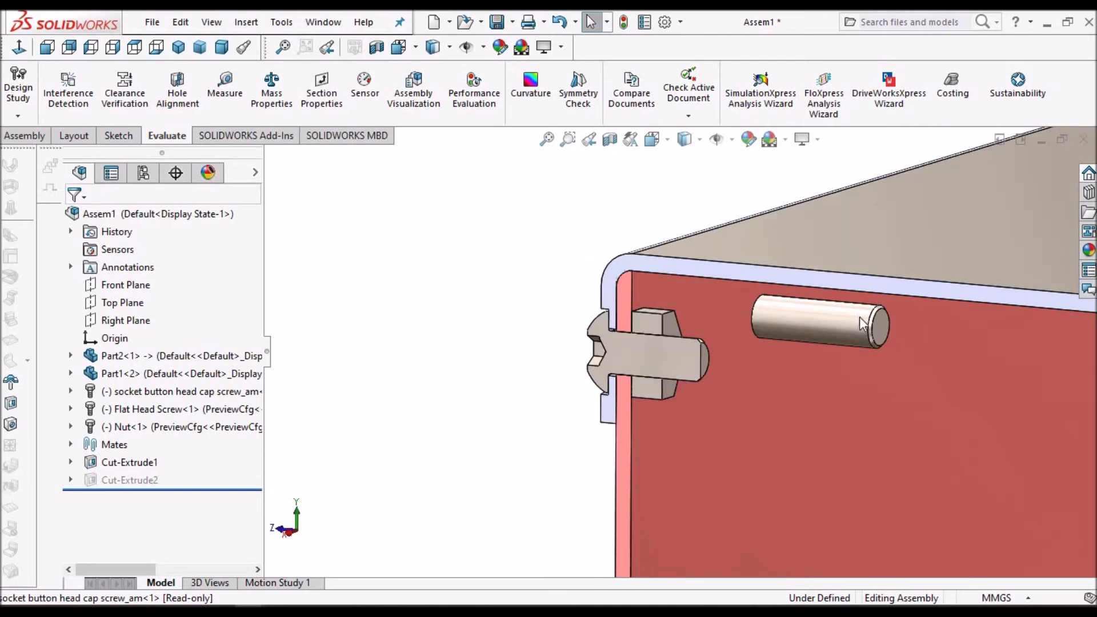
{"action": "middle_click_drag", "start_coordinate": [760, 349], "coordinate": [680, 331]}
{"action": "scroll", "coordinate": [680, 326], "scroll_direction": "down", "scroll_amount": 2}
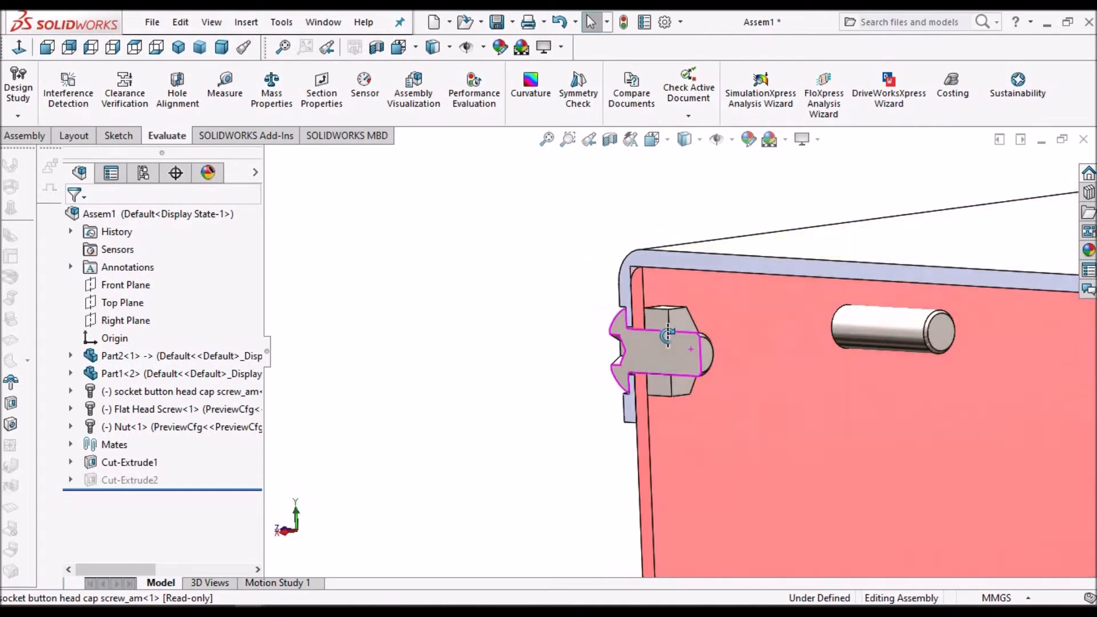
{"action": "scroll", "coordinate": [674, 309], "scroll_direction": "down", "scroll_amount": 3}
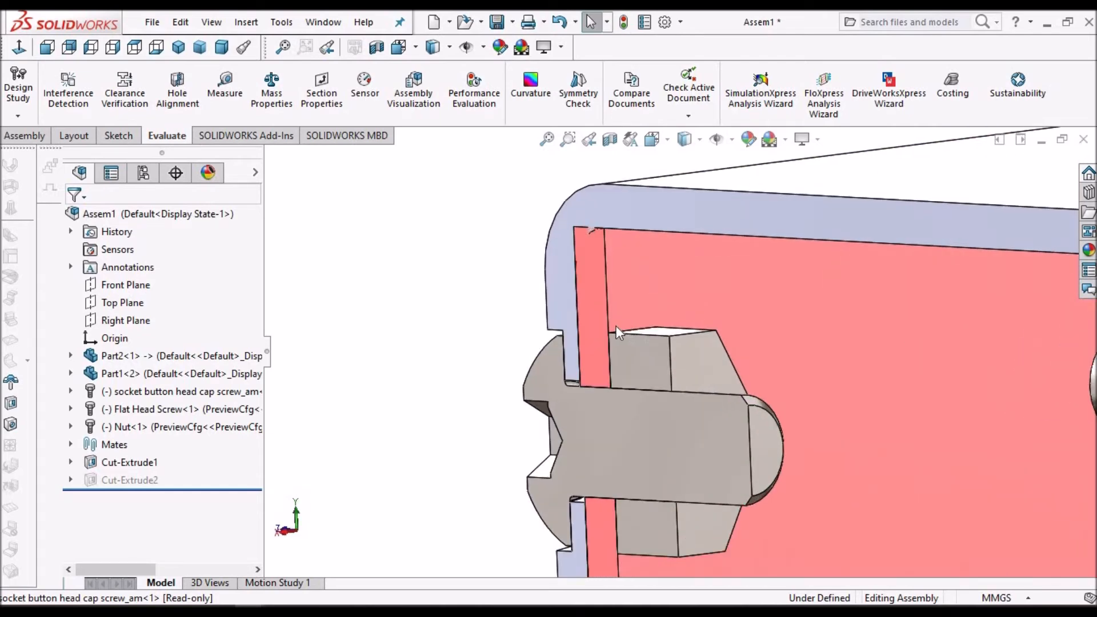
{"action": "scroll", "coordinate": [700, 360], "scroll_direction": "up", "scroll_amount": 2}
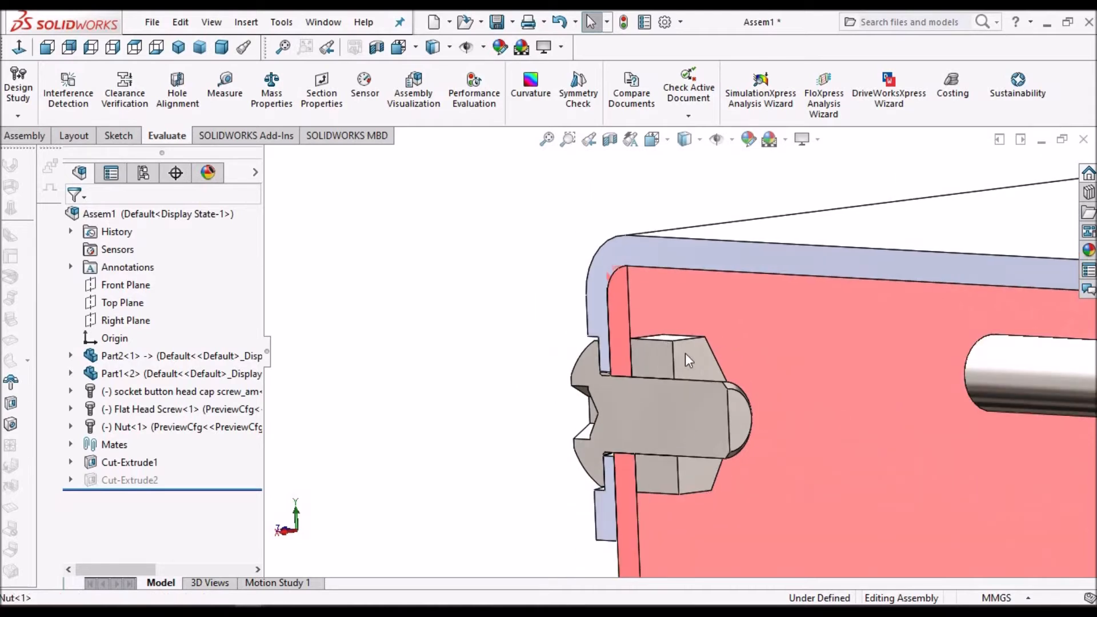
{"action": "left_click", "coordinate": [685, 353]}
{"action": "scroll", "coordinate": [593, 393], "scroll_direction": "up", "scroll_amount": 3}
{"action": "middle_click_drag", "start_coordinate": [659, 377], "coordinate": [742, 416]}
{"action": "scroll", "coordinate": [670, 374], "scroll_direction": "up", "scroll_amount": 2}
{"action": "scroll", "coordinate": [695, 388], "scroll_direction": "up", "scroll_amount": 1}
{"action": "scroll", "coordinate": [694, 387], "scroll_direction": "down", "scroll_amount": 2}
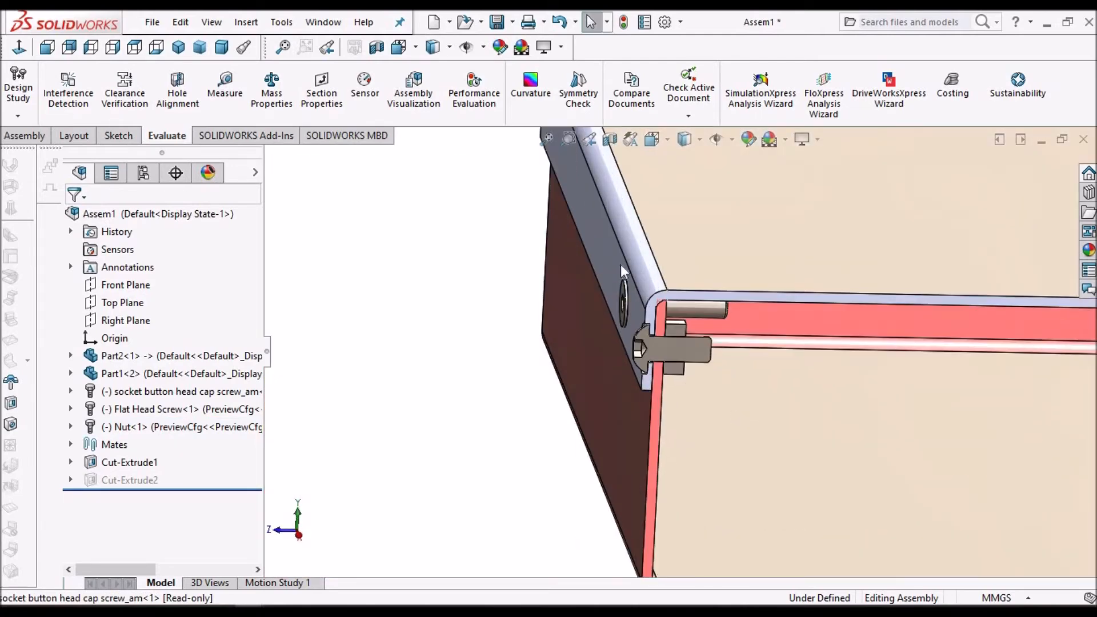
Isolate the Part1 cover to inspect its bare countersink and counterbore holes, and exit the isolation.
{"action": "right_click", "coordinate": [649, 129]}
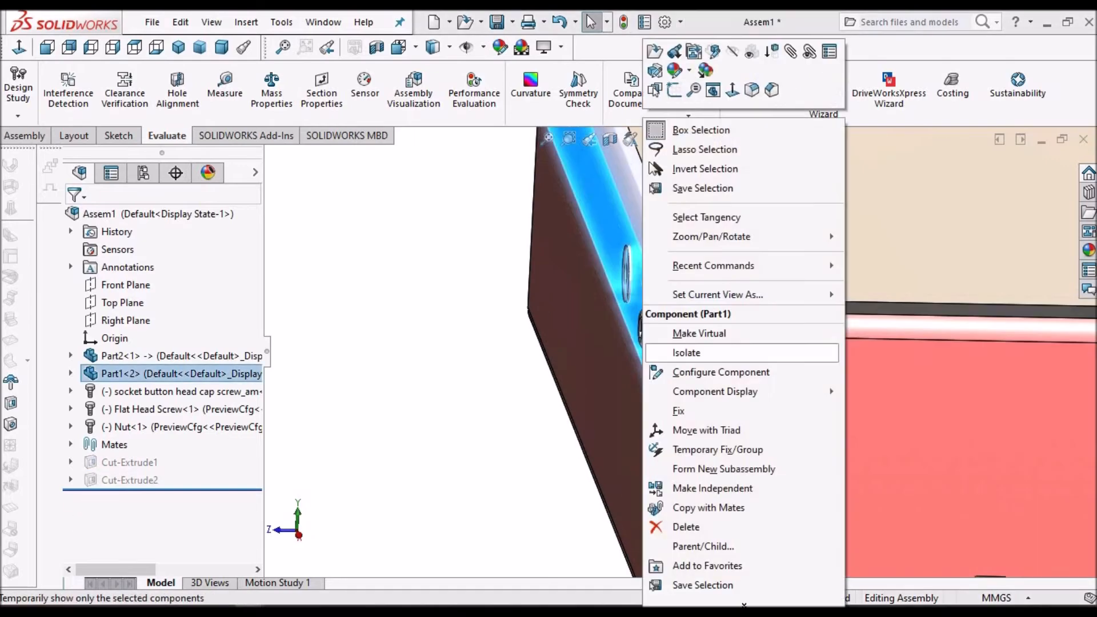
{"action": "left_click", "coordinate": [695, 352]}
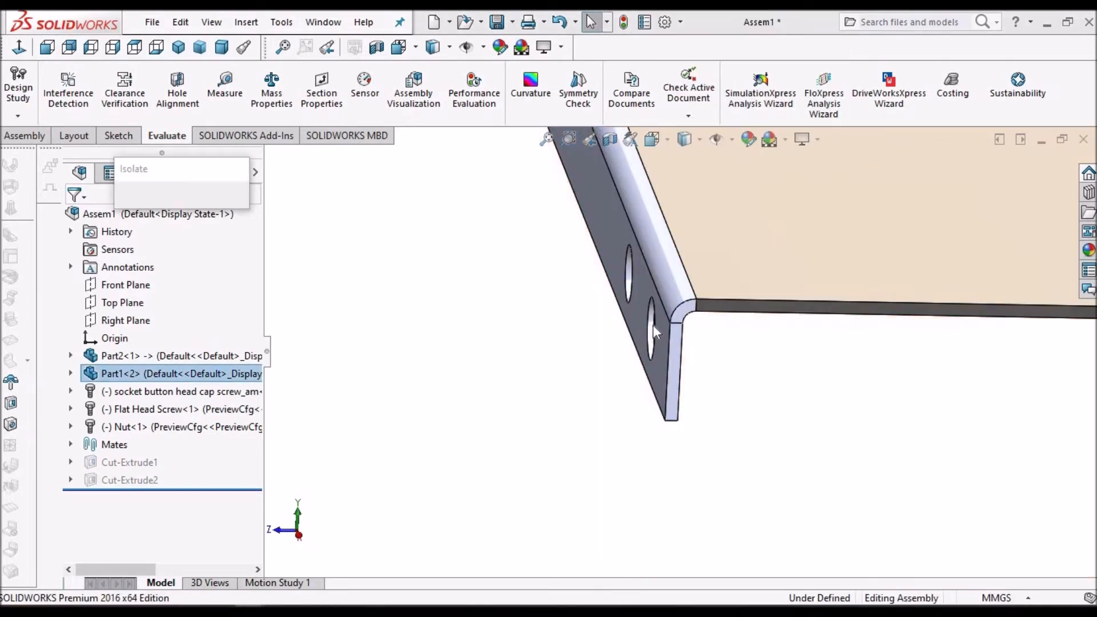
{"action": "middle_click_drag", "start_coordinate": [678, 323], "coordinate": [608, 383]}
{"action": "scroll", "coordinate": [703, 320], "scroll_direction": "down", "scroll_amount": 2}
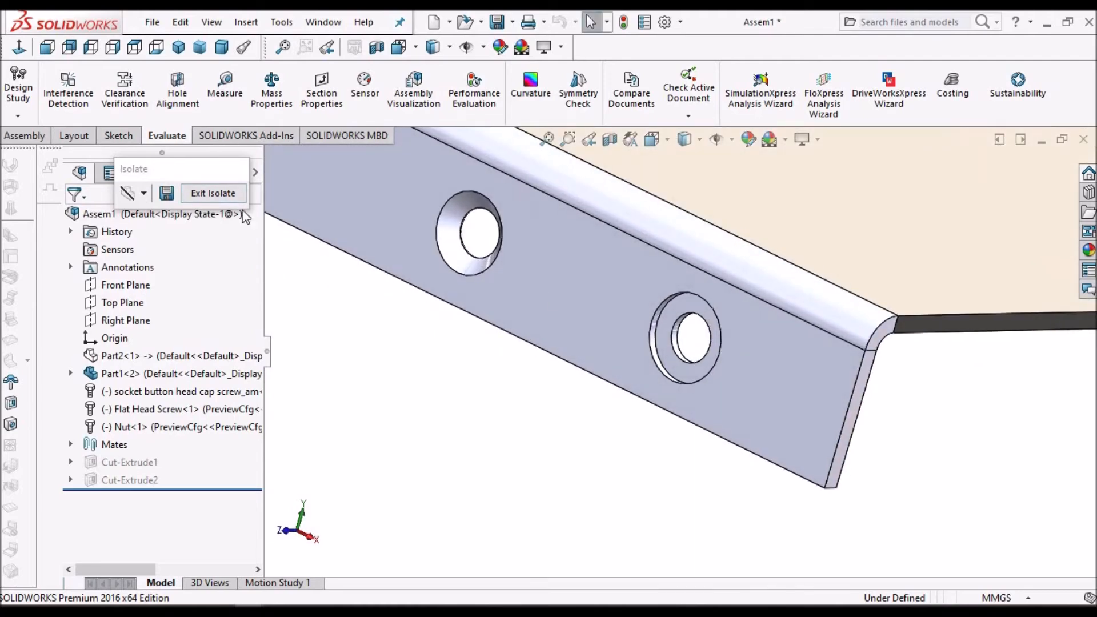
{"action": "left_click", "coordinate": [219, 197]}
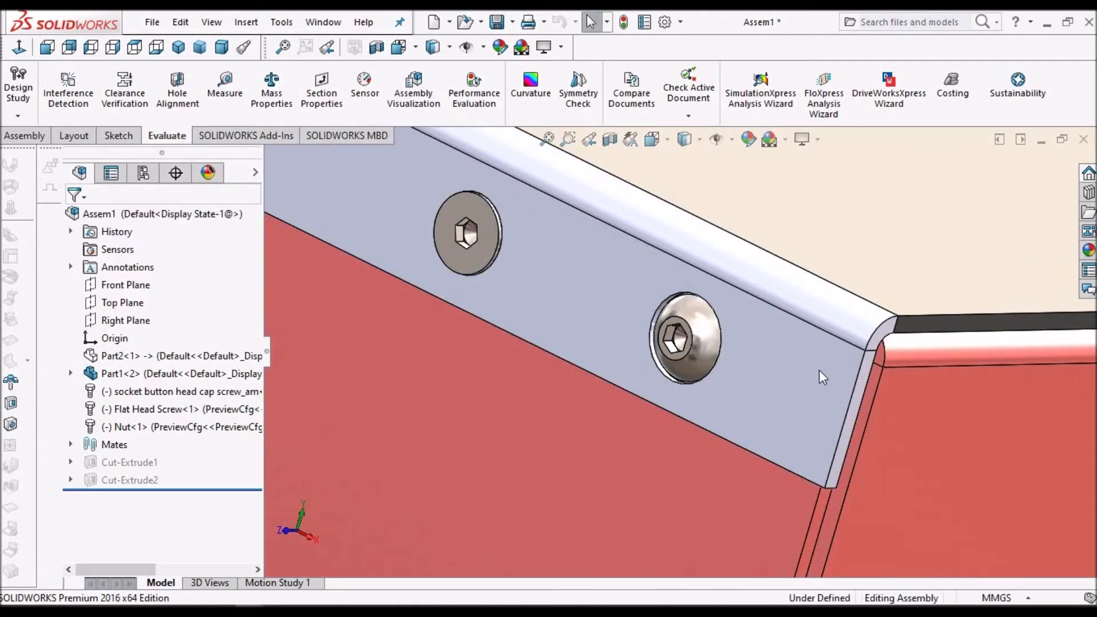
Unsuppress the Cut-Extrude2 feature to section the enclosure assembly through the flat head screw.
{"action": "scroll", "coordinate": [812, 369], "scroll_direction": "up", "scroll_amount": 3}
{"action": "scroll", "coordinate": [769, 366], "scroll_direction": "up", "scroll_amount": 1}
{"action": "mouse_move", "coordinate": [769, 365]}
{"action": "middle_mouse_down"}
{"action": "mouse_move", "coordinate": [730, 356]}
{"action": "mouse_move", "coordinate": [770, 372]}
{"action": "middle_mouse_up"}
{"action": "scroll", "coordinate": [770, 373], "scroll_direction": "up", "scroll_amount": 3}
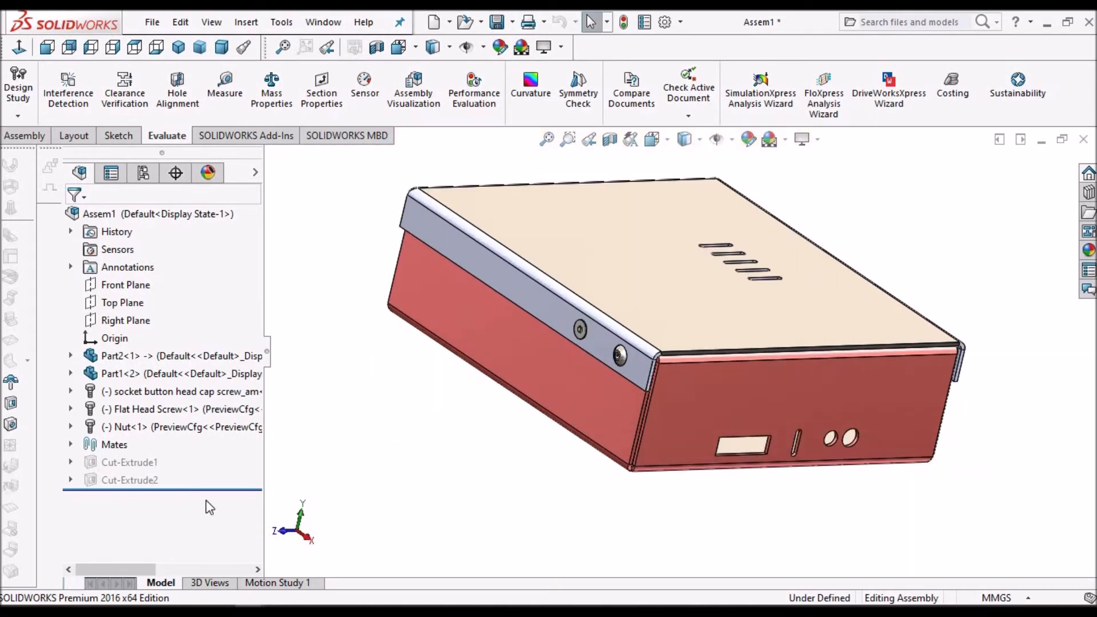
{"action": "right_click", "coordinate": [140, 486]}
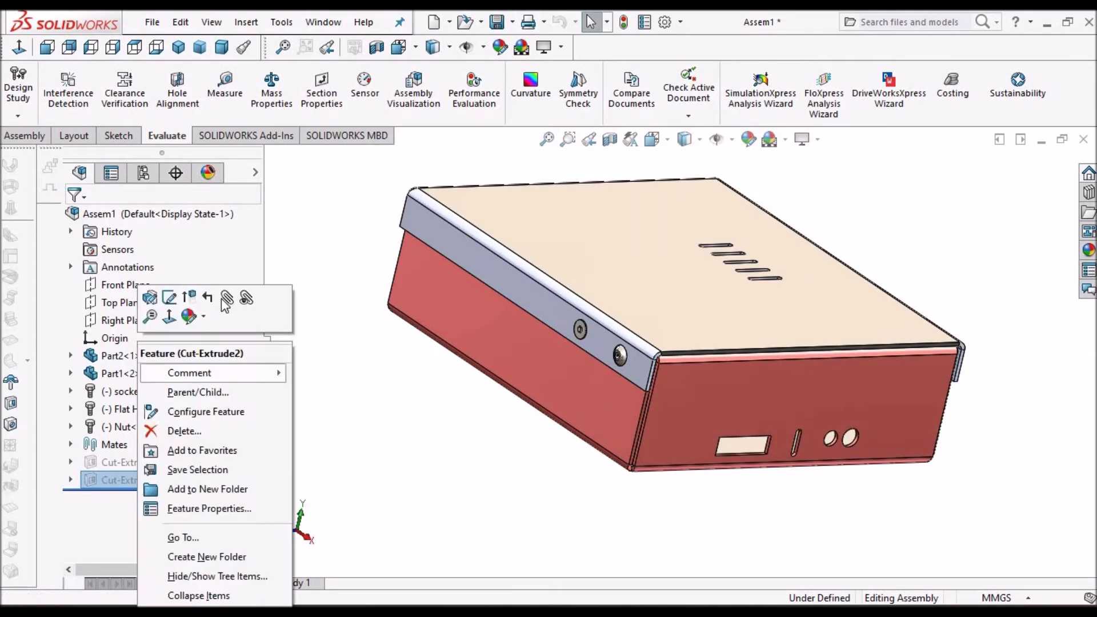
{"action": "left_click", "coordinate": [189, 297]}
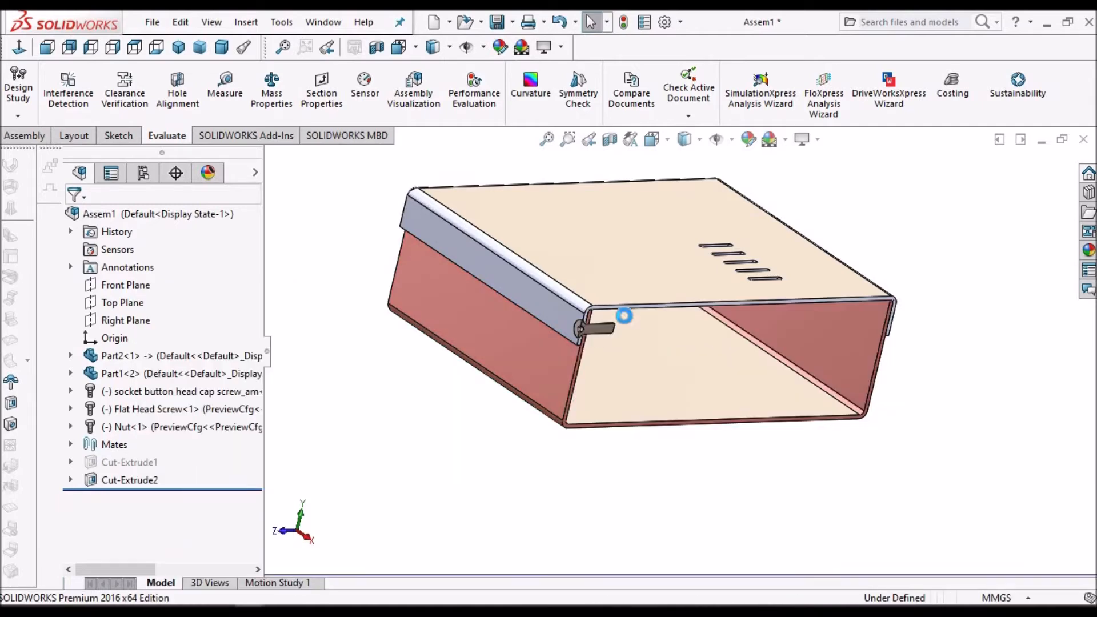
View the sectioned flat head screw in the enclosure and compare it with the fastening page of Desc 2.pdf.
{"action": "scroll", "coordinate": [593, 338], "scroll_direction": "down", "scroll_amount": 2}
{"action": "scroll", "coordinate": [595, 337], "scroll_direction": "down", "scroll_amount": 5}
{"action": "middle_click_drag", "start_coordinate": [634, 329], "coordinate": [530, 307]}
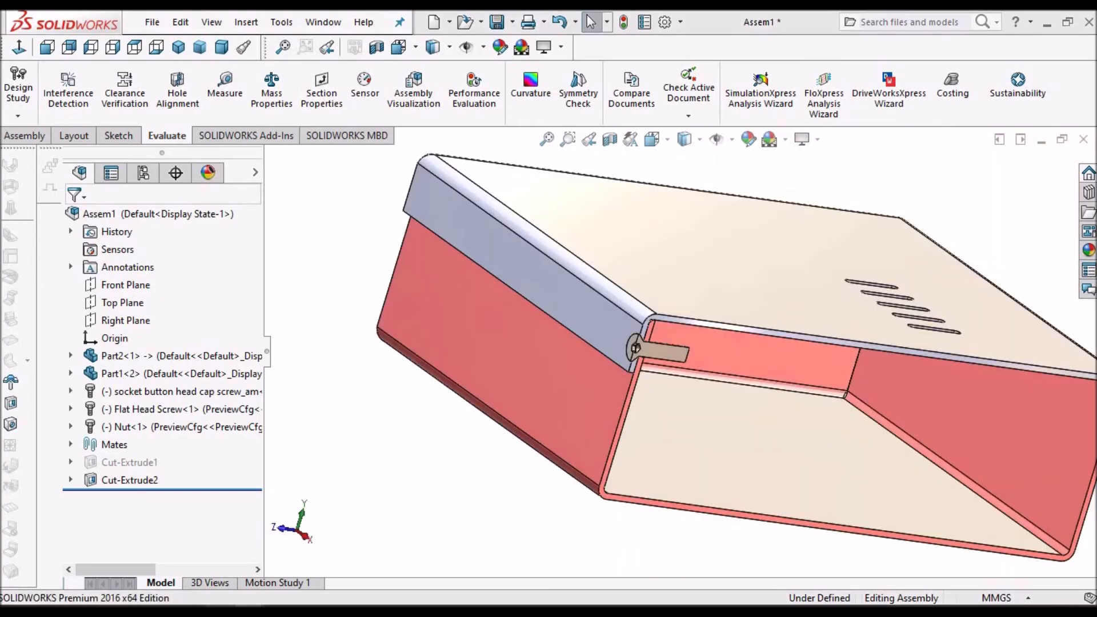
{"action": "key", "text": "alt+Tab"}
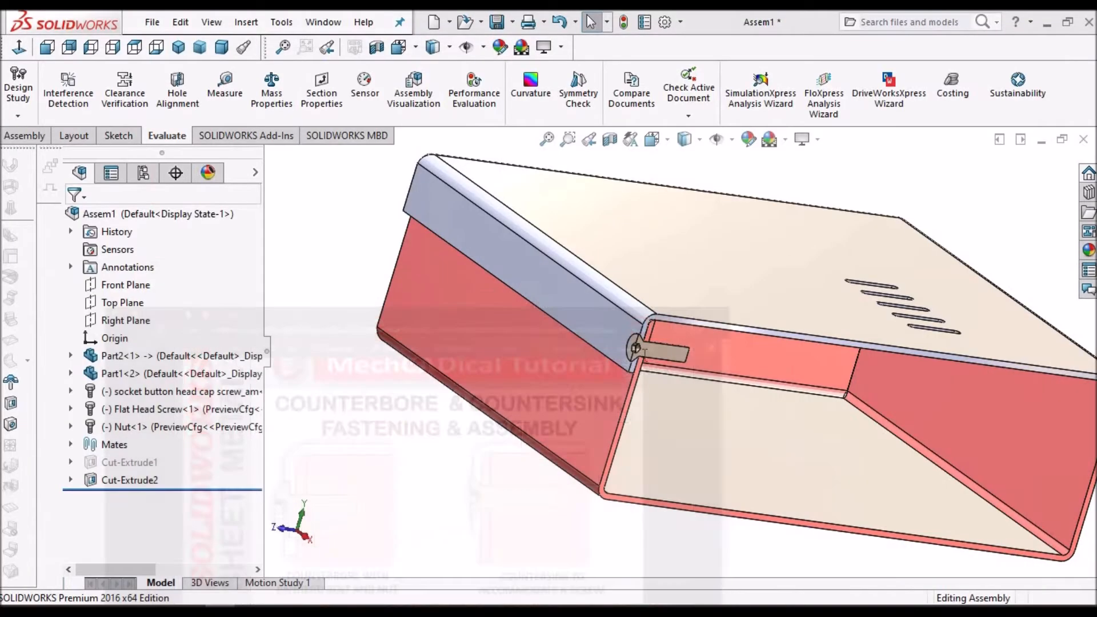
Examine from several angles how the flat head screw and its hex socket sit in the sectioned countersink.
{"action": "scroll", "coordinate": [640, 332], "scroll_direction": "down", "scroll_amount": 5}
{"action": "middle_click_drag", "start_coordinate": [632, 348], "coordinate": [719, 458]}
{"action": "scroll", "coordinate": [672, 346], "scroll_direction": "down", "scroll_amount": 1}
{"action": "left_click", "coordinate": [719, 458]}
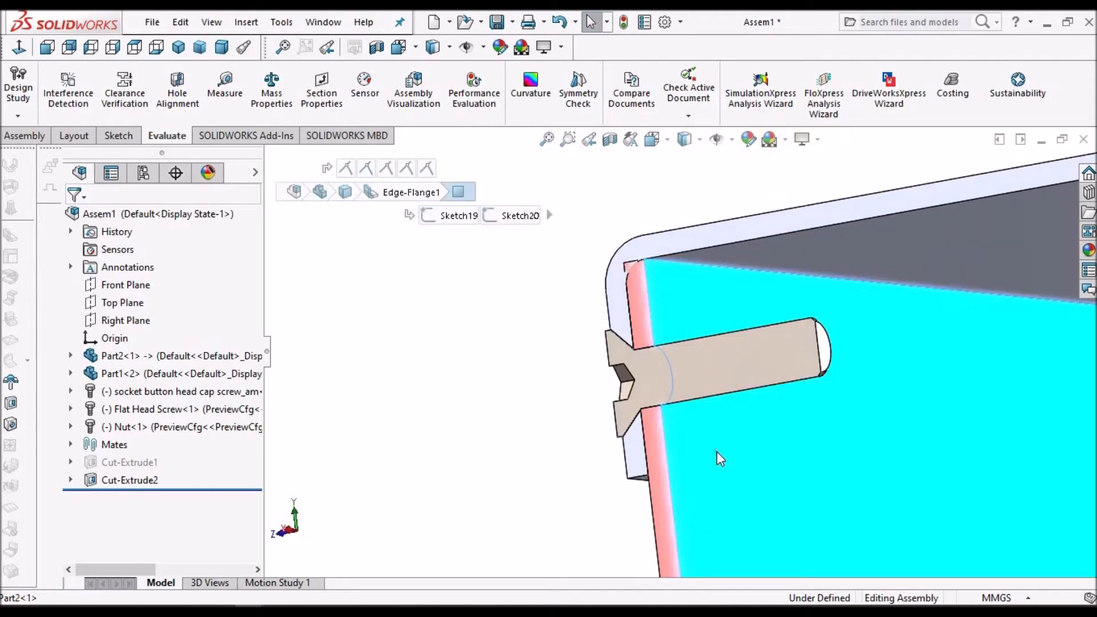
{"action": "middle_click_drag", "start_coordinate": [721, 365], "coordinate": [785, 356]}
{"action": "middle_click_drag", "start_coordinate": [658, 383], "coordinate": [587, 363]}
{"action": "scroll", "coordinate": [585, 358], "scroll_direction": "down", "scroll_amount": 5}
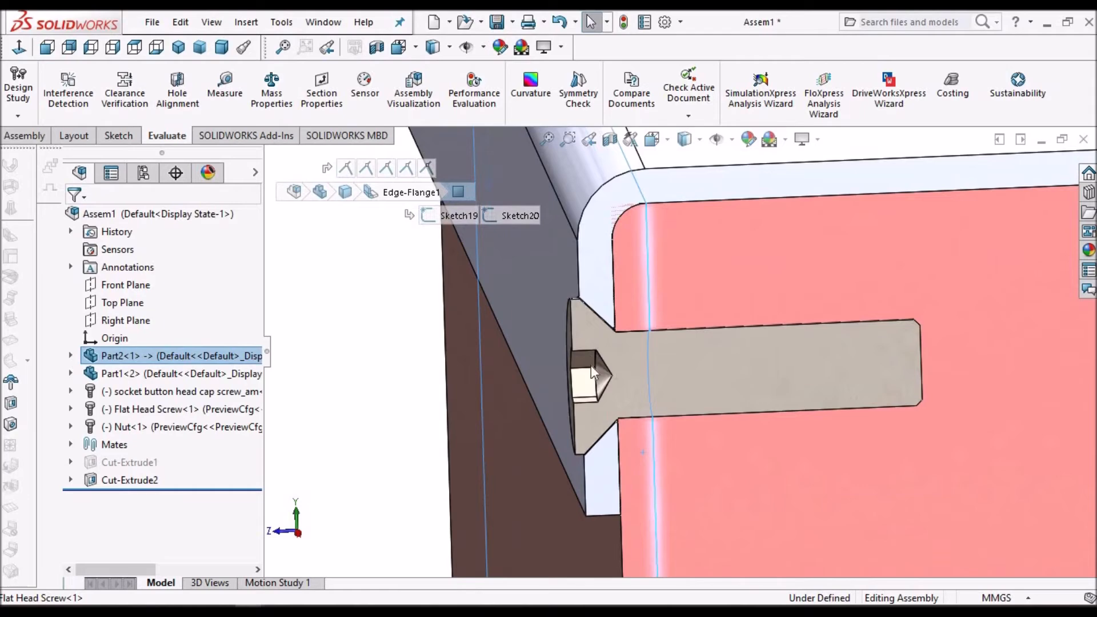
{"action": "left_click", "coordinate": [603, 391]}
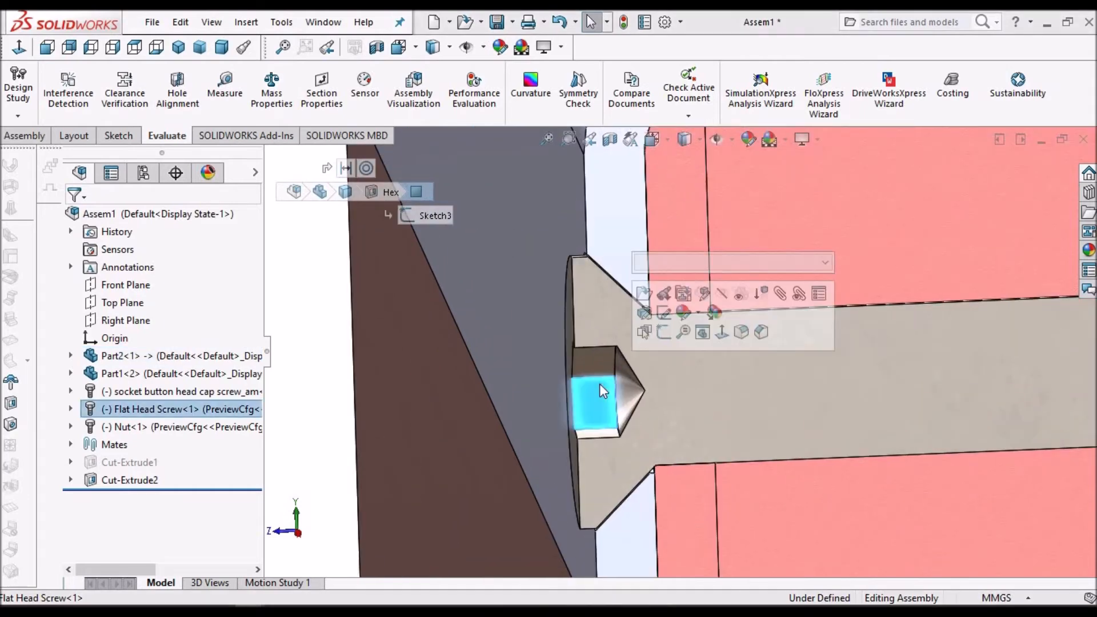
{"action": "scroll", "coordinate": [600, 391], "scroll_direction": "up", "scroll_amount": 2}
{"action": "scroll", "coordinate": [598, 383], "scroll_direction": "up", "scroll_amount": 6}
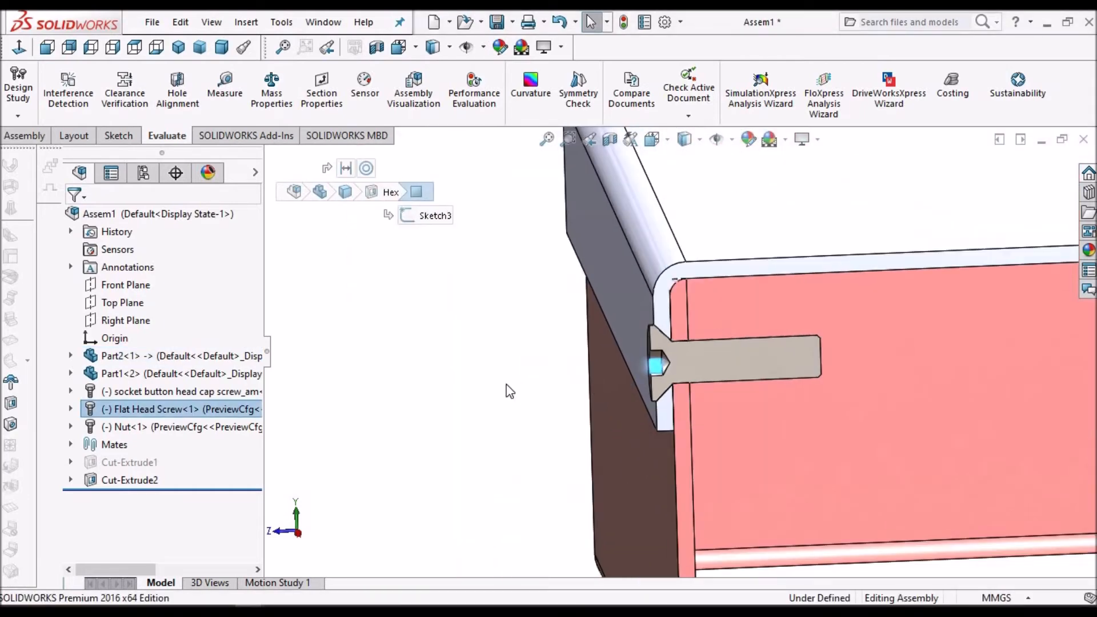
Suppress the Cut-Extrude2 feature to restore the complete enclosure, and view both fastener heads on the cover flange.
{"action": "right_click", "coordinate": [106, 479]}
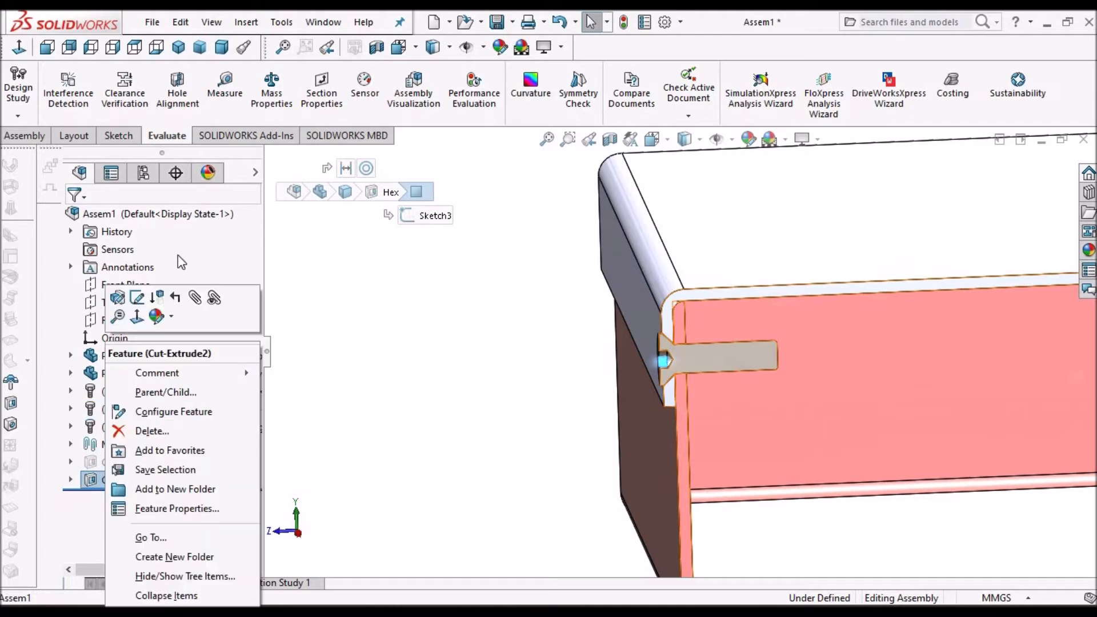
{"action": "left_click", "coordinate": [163, 296]}
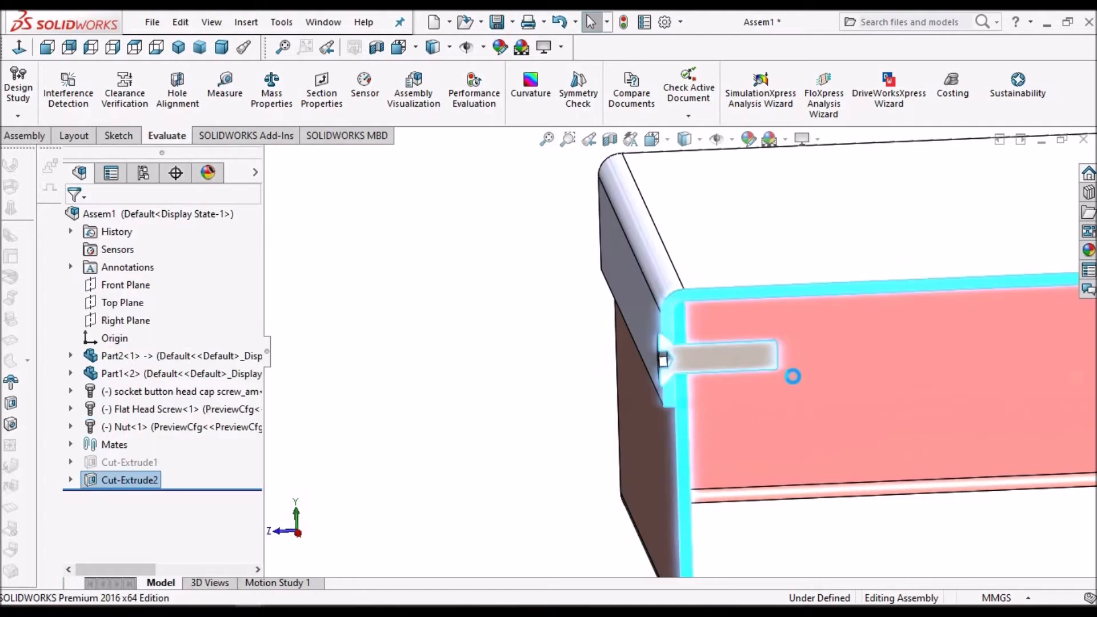
{"action": "scroll", "coordinate": [793, 376], "scroll_direction": "up", "scroll_amount": 5}
{"action": "middle_click_drag", "start_coordinate": [779, 345], "coordinate": [768, 303]}
{"action": "scroll", "coordinate": [617, 383], "scroll_direction": "down", "scroll_amount": 4}
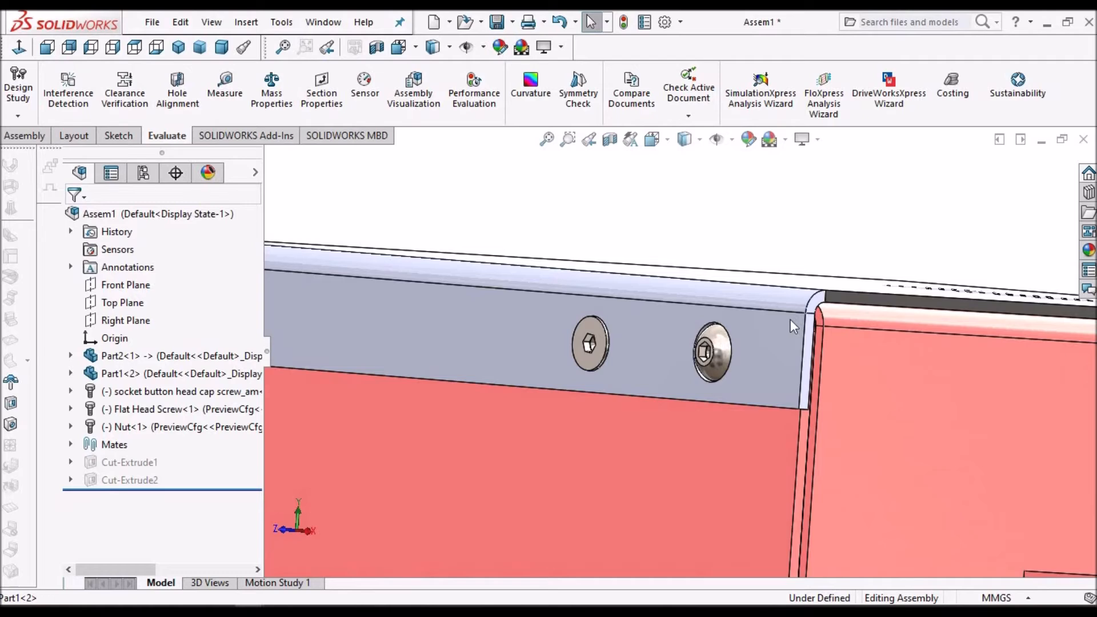
{"action": "middle_click_drag", "start_coordinate": [757, 335], "coordinate": [761, 311]}
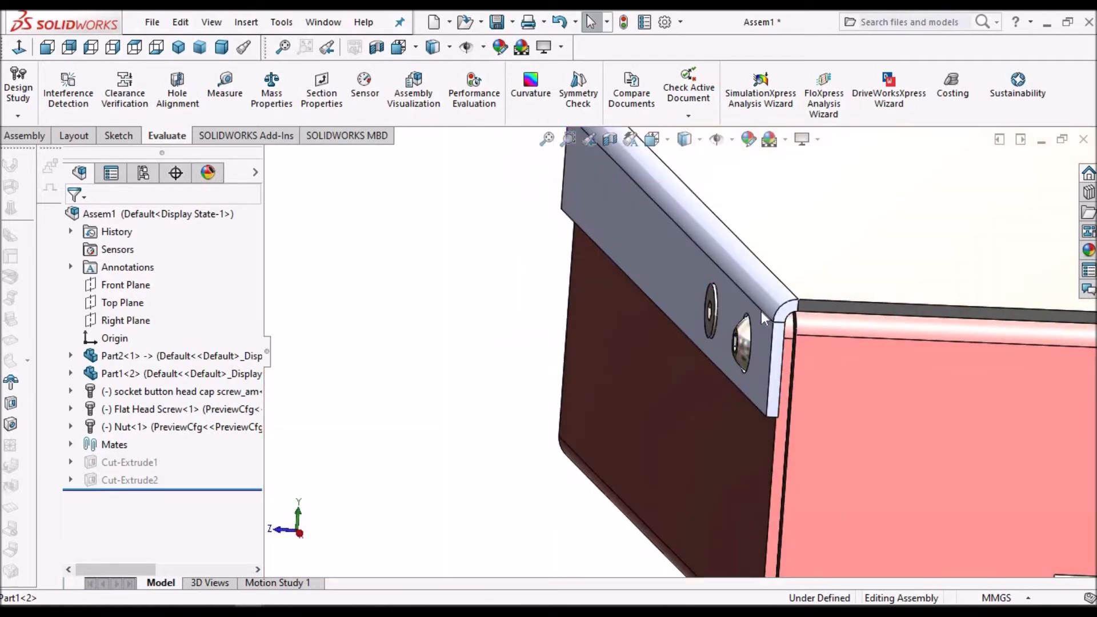
Compare both heads' protrusion in the Top view, and measure the distance between the flat head screw's outer face and the flange face.
{"action": "left_click", "coordinate": [135, 47]}
{"action": "scroll", "coordinate": [743, 520], "scroll_direction": "down", "scroll_amount": 5}
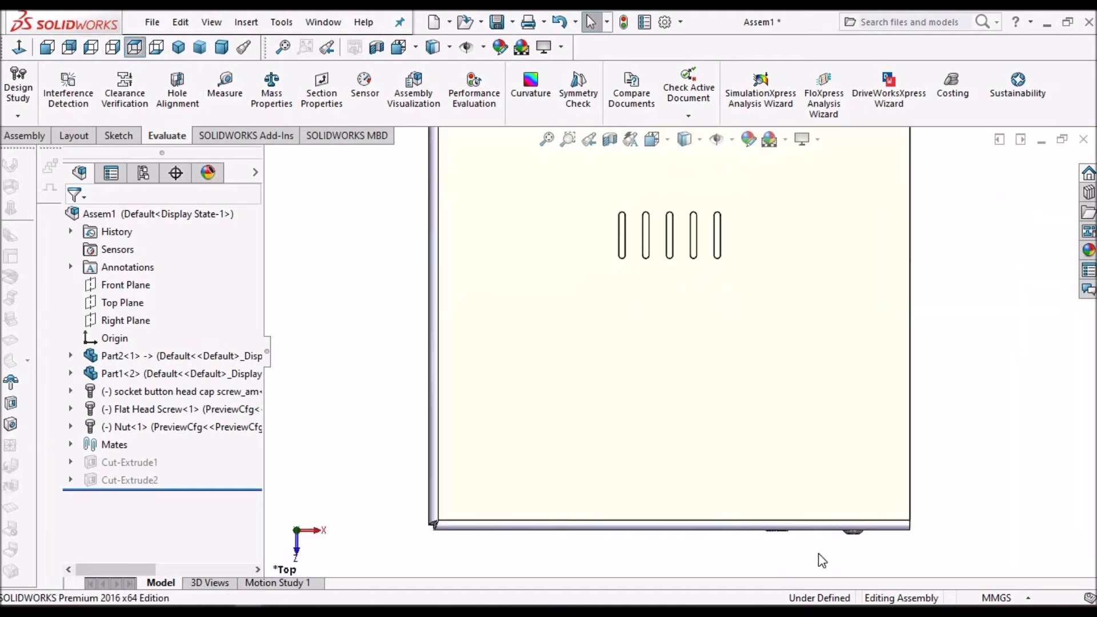
{"action": "scroll", "coordinate": [843, 509], "scroll_direction": "down", "scroll_amount": 3}
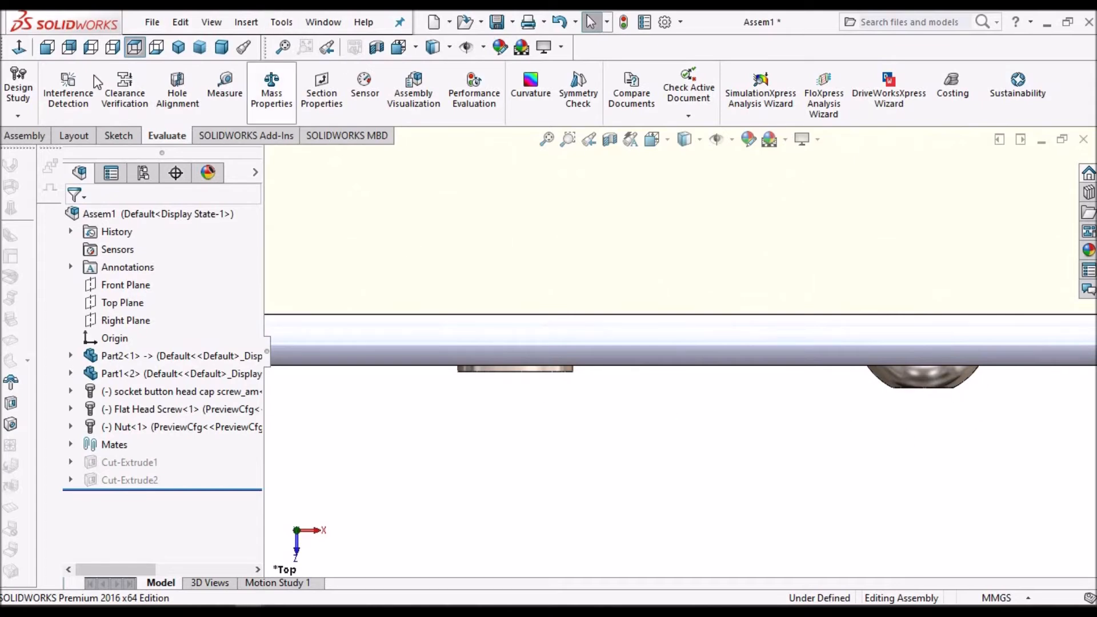
{"action": "left_click", "coordinate": [220, 98]}
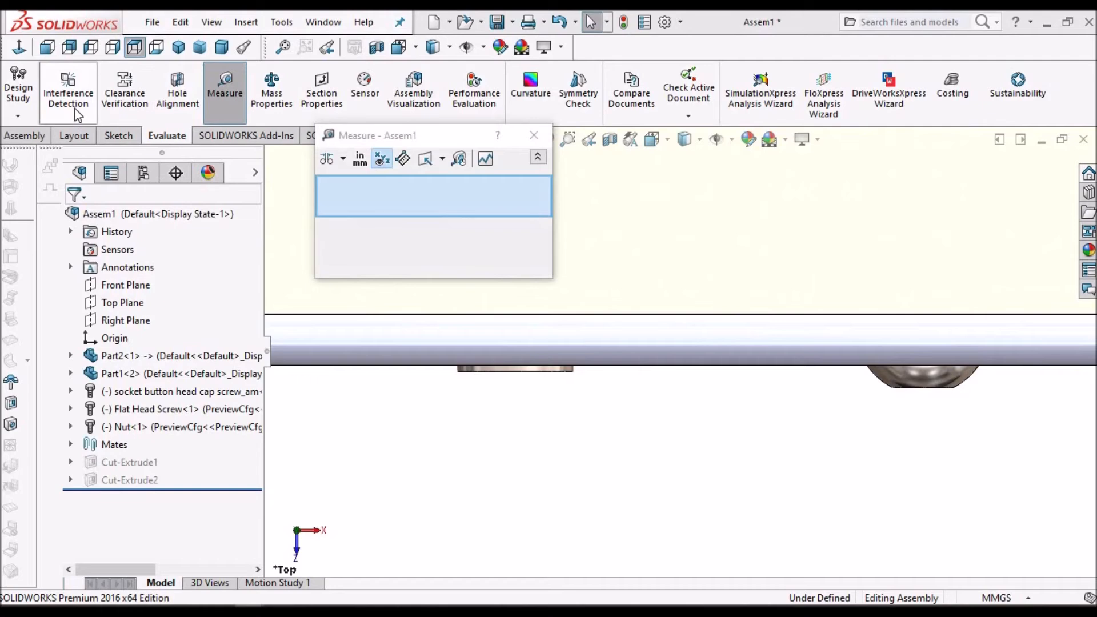
{"action": "middle_click_drag", "start_coordinate": [571, 457], "coordinate": [623, 400]}
{"action": "left_click", "coordinate": [608, 420]}
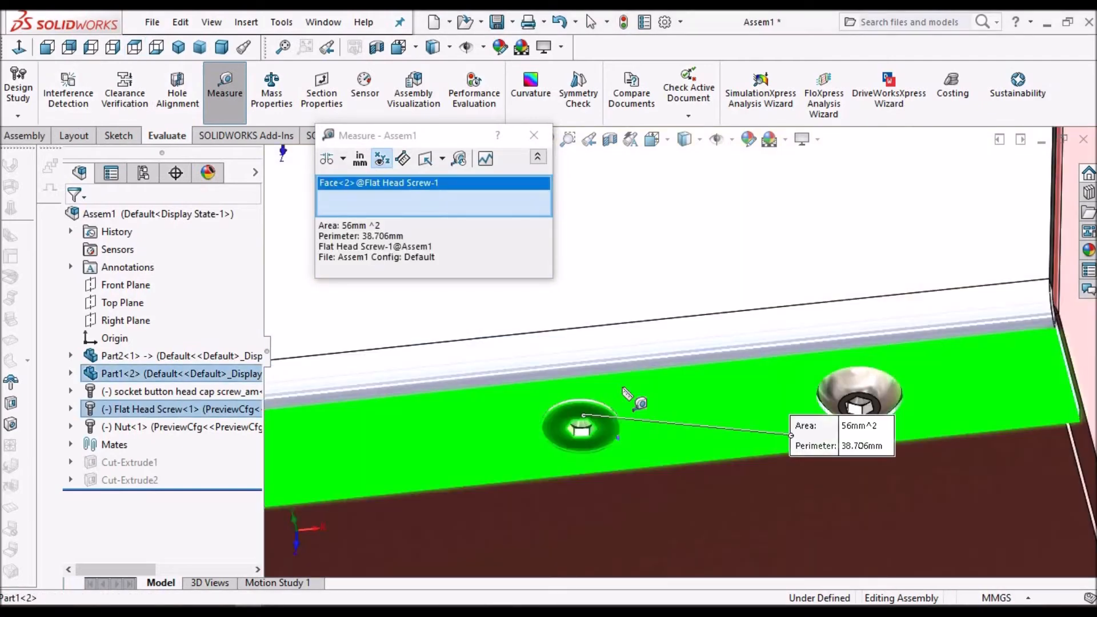
{"action": "left_click", "coordinate": [632, 403]}
{"action": "scroll", "coordinate": [678, 425], "scroll_direction": "down", "scroll_amount": 3}
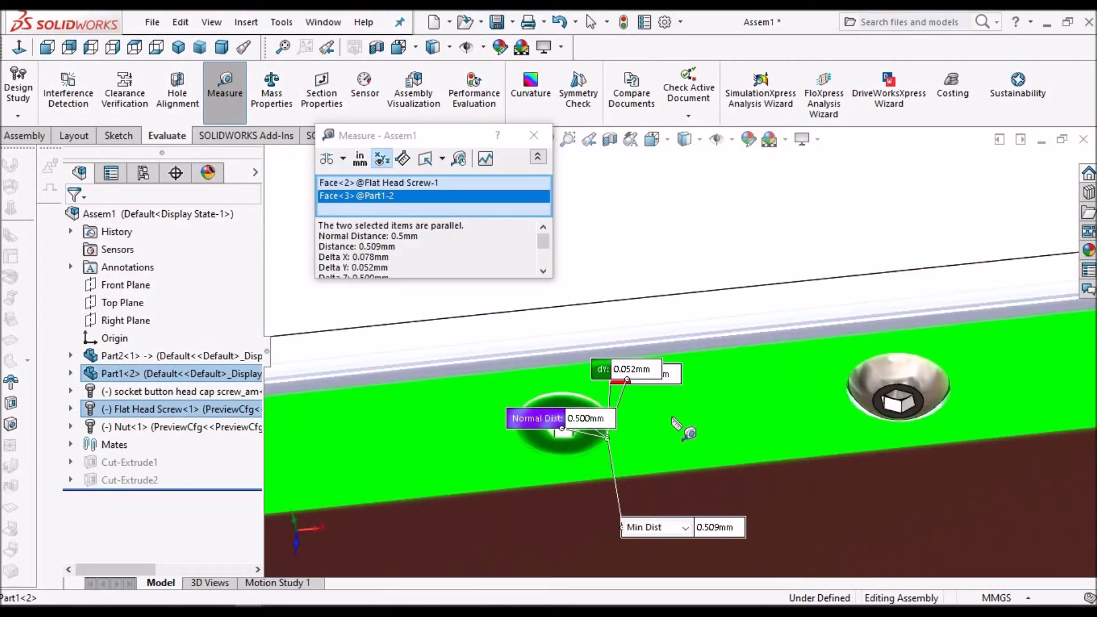
Clear the measurement, measure the distance from the flange face to the button head screw's outer face, and close the Measure tool.
{"action": "right_click", "coordinate": [436, 207]}
{"action": "left_click", "coordinate": [492, 216]}
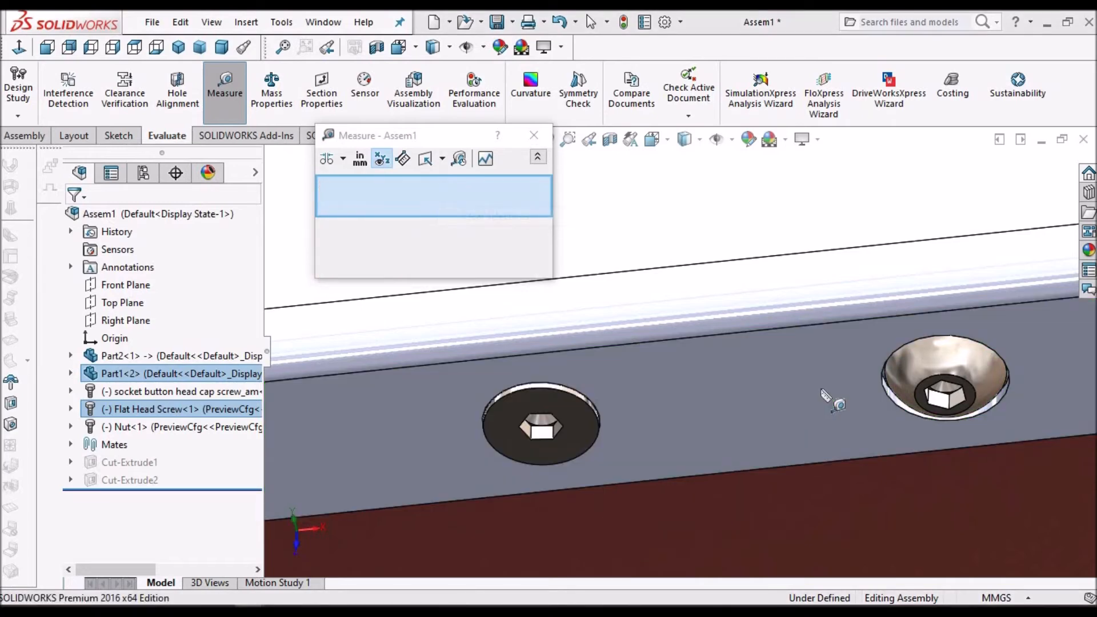
{"action": "left_click", "coordinate": [823, 394]}
{"action": "scroll", "coordinate": [966, 388], "scroll_direction": "down", "scroll_amount": 3}
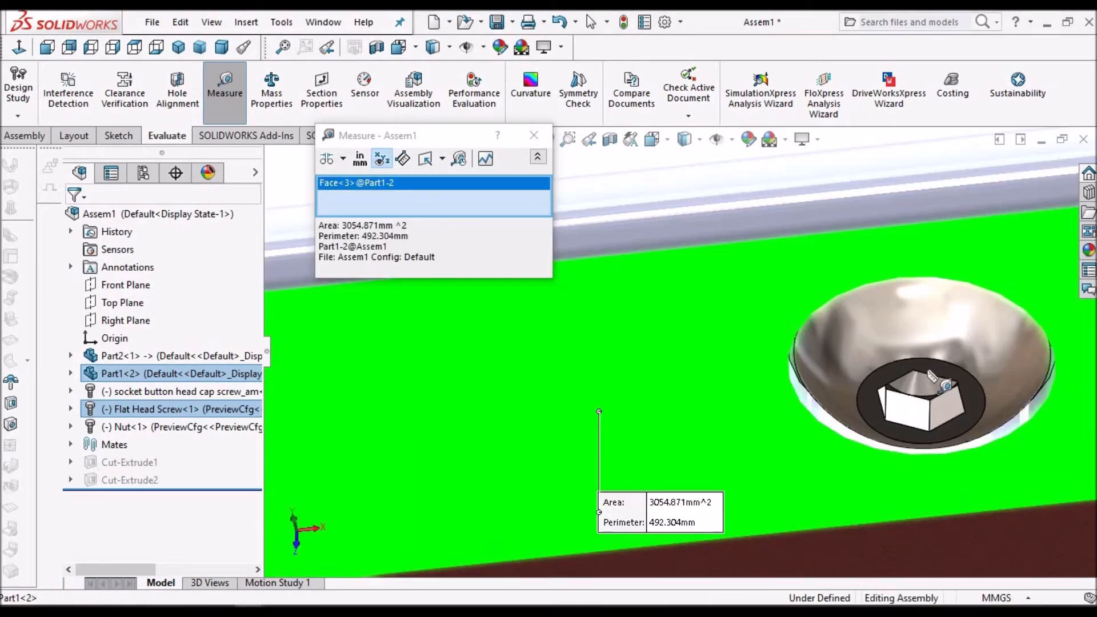
{"action": "left_click", "coordinate": [942, 382]}
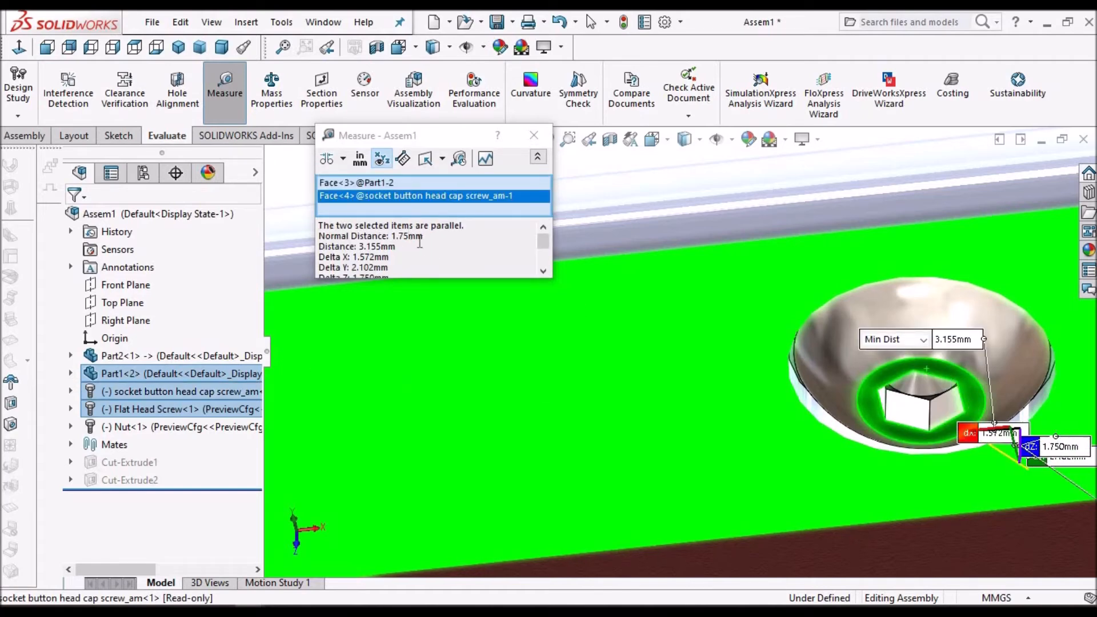
{"action": "scroll", "coordinate": [725, 353], "scroll_direction": "up", "scroll_amount": 3}
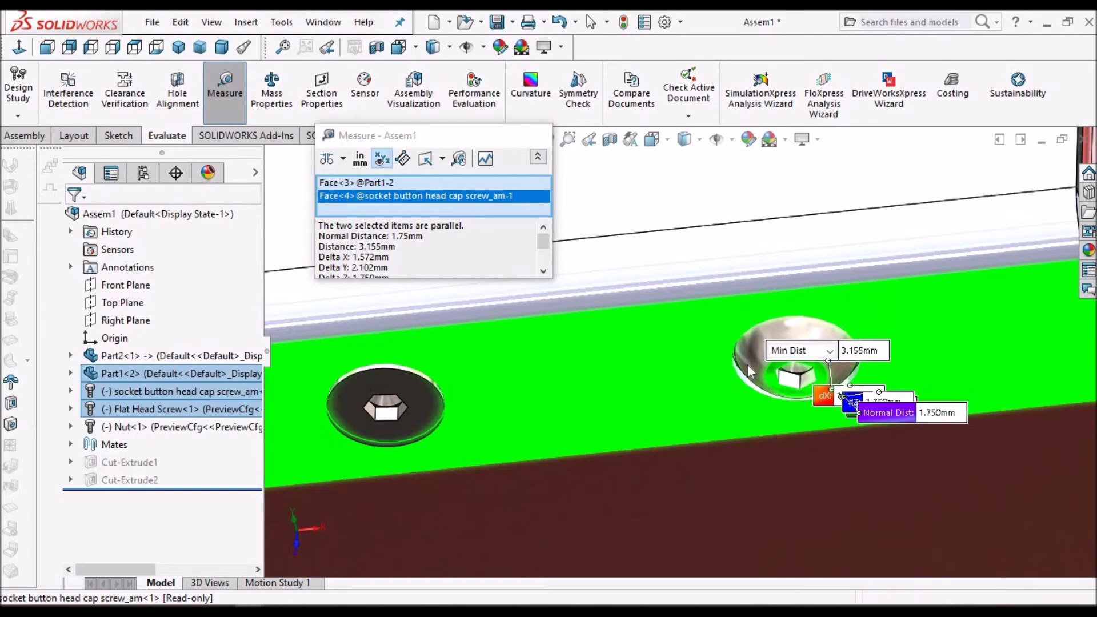
{"action": "left_click", "coordinate": [534, 135]}
View the whole enclosure assembly, and switch to the counterbore and countersink fastening page of Desc 2.pdf in the browser.
{"action": "scroll", "coordinate": [749, 366], "scroll_direction": "up", "scroll_amount": 4}
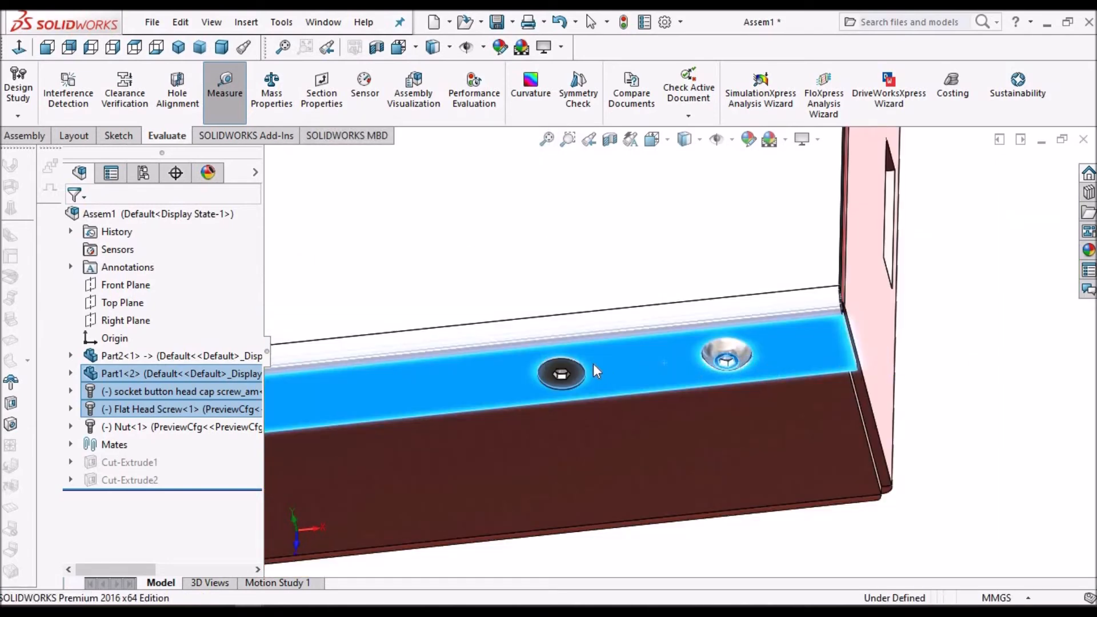
{"action": "middle_click_drag", "start_coordinate": [745, 352], "coordinate": [696, 340]}
{"action": "scroll", "coordinate": [724, 344], "scroll_direction": "up", "scroll_amount": 4}
{"action": "scroll", "coordinate": [581, 473], "scroll_direction": "up", "scroll_amount": 3}
{"action": "scroll", "coordinate": [543, 497], "scroll_direction": "up", "scroll_amount": 2}
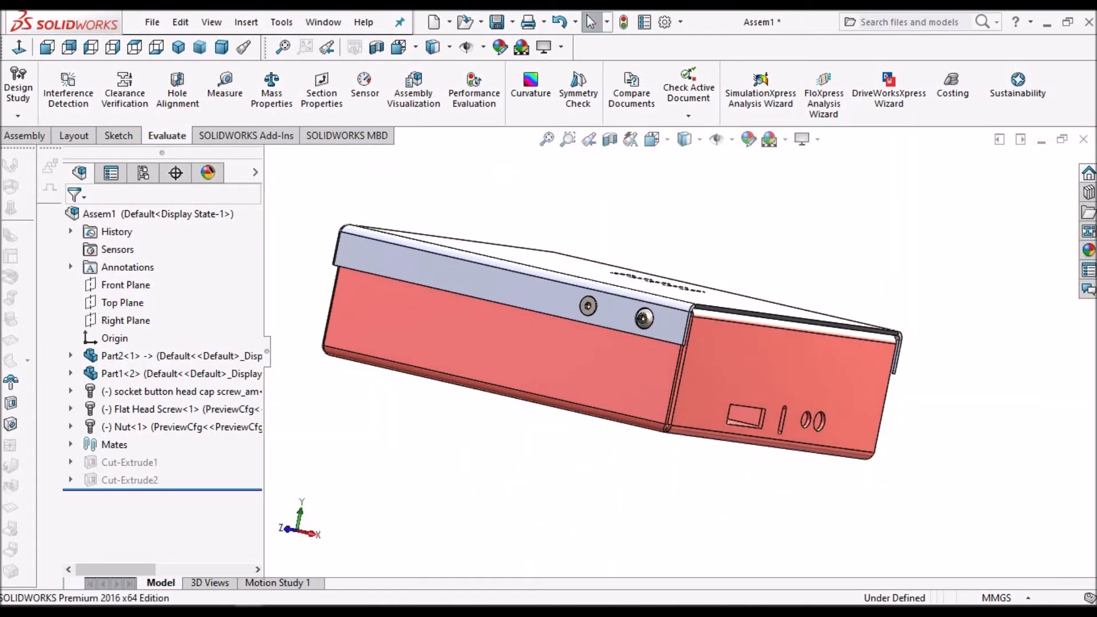
{"action": "key", "text": "alt+Tab"}
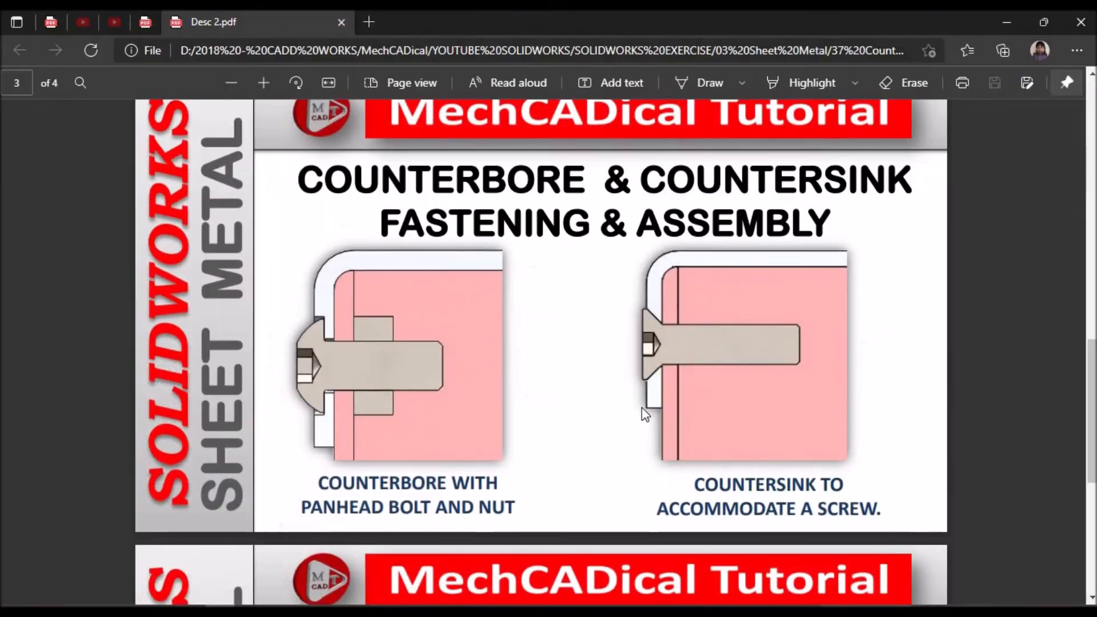